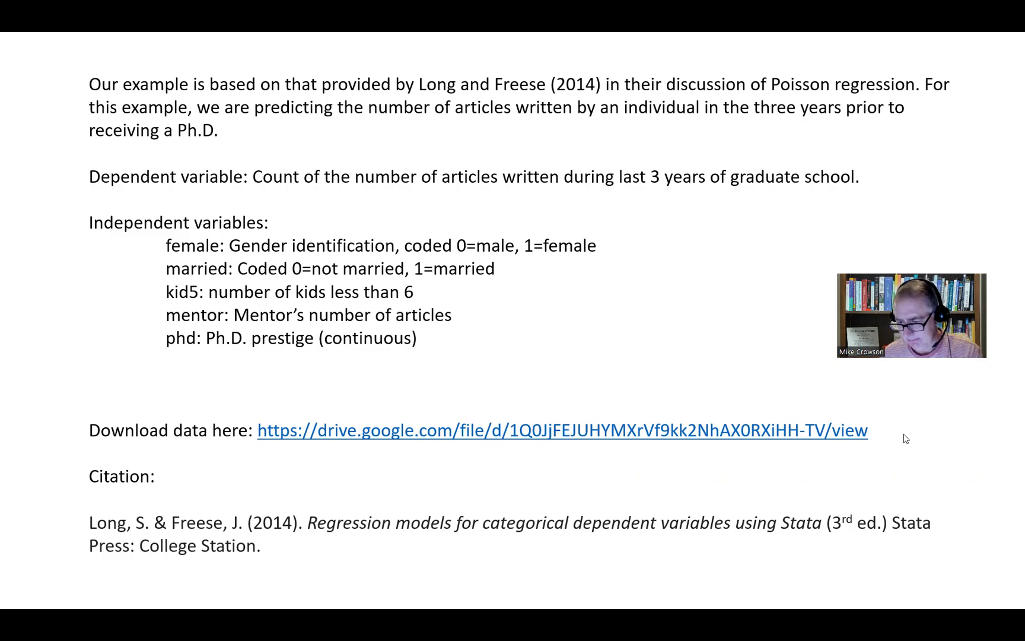
Switch to Stata and mark the variables art, female, married, kid5, phd and mentor in the variable list.
{"action": "key", "text": "alt+Tab"}
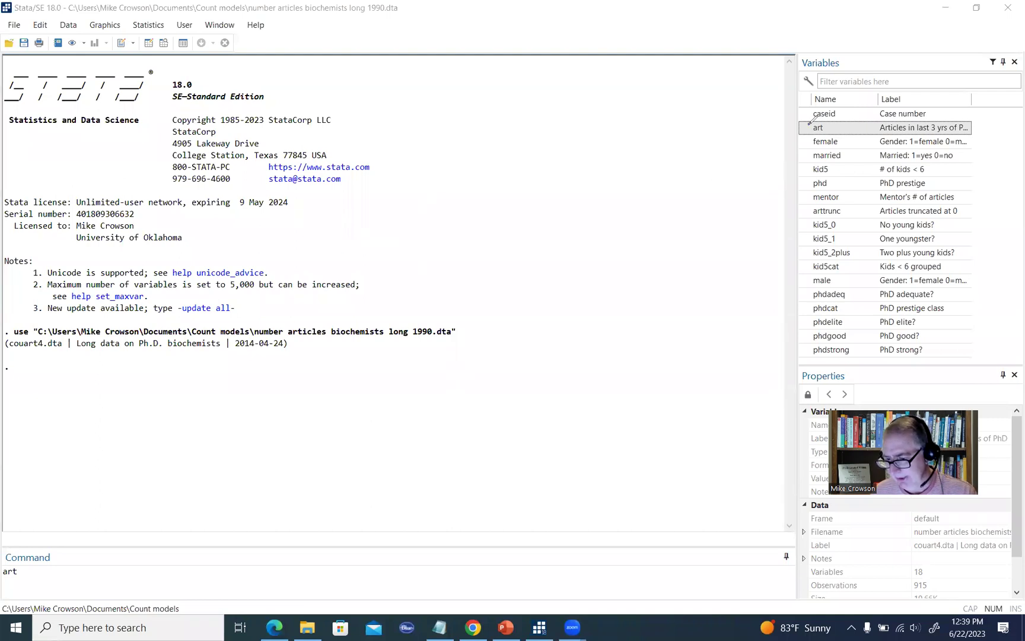
{"action": "mouse_move", "coordinate": [827, 125]}
{"action": "left_mouse_down"}
{"action": "mouse_move", "coordinate": [810, 133]}
{"action": "mouse_move", "coordinate": [824, 120]}
{"action": "left_mouse_up"}
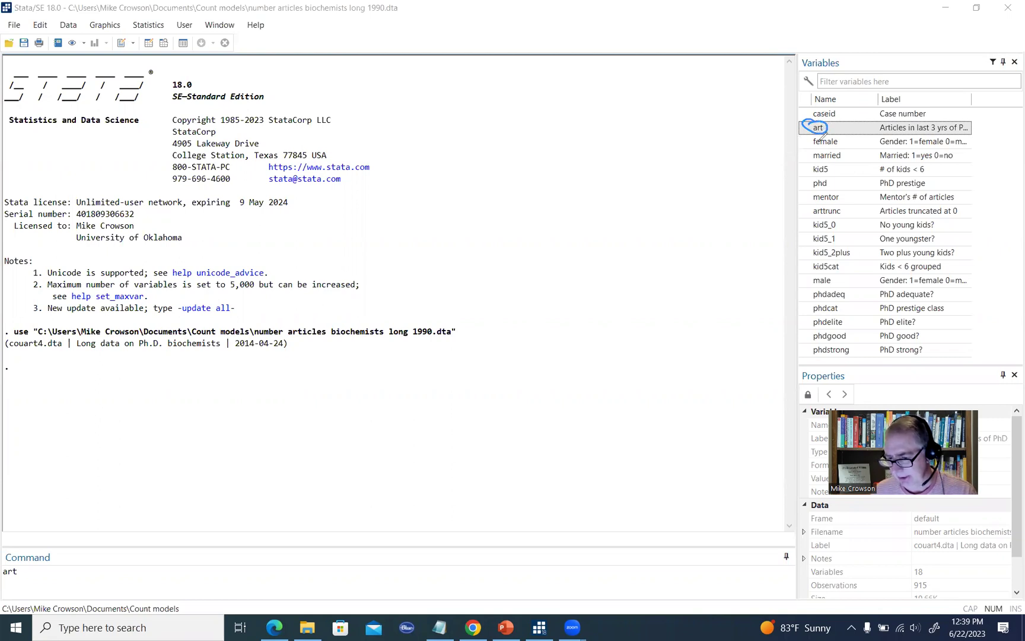
{"action": "mouse_move", "coordinate": [823, 134]}
{"action": "left_mouse_down"}
{"action": "mouse_move", "coordinate": [841, 139]}
{"action": "mouse_move", "coordinate": [806, 145]}
{"action": "mouse_move", "coordinate": [829, 139]}
{"action": "left_mouse_up"}
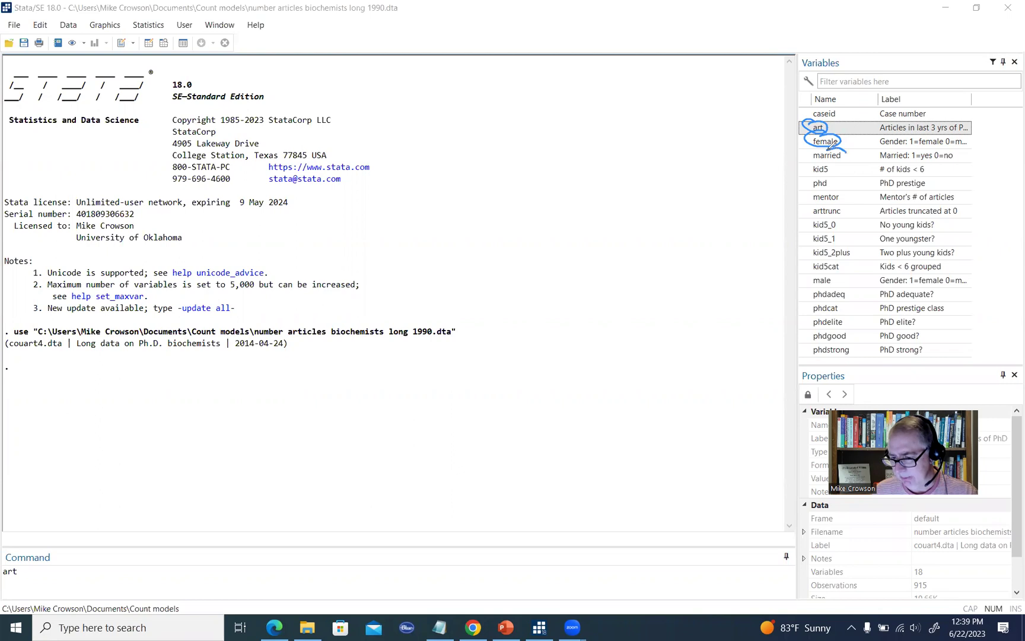
{"action": "mouse_move", "coordinate": [846, 155]}
{"action": "left_mouse_down"}
{"action": "mouse_move", "coordinate": [804, 153]}
{"action": "mouse_move", "coordinate": [847, 152]}
{"action": "left_mouse_up"}
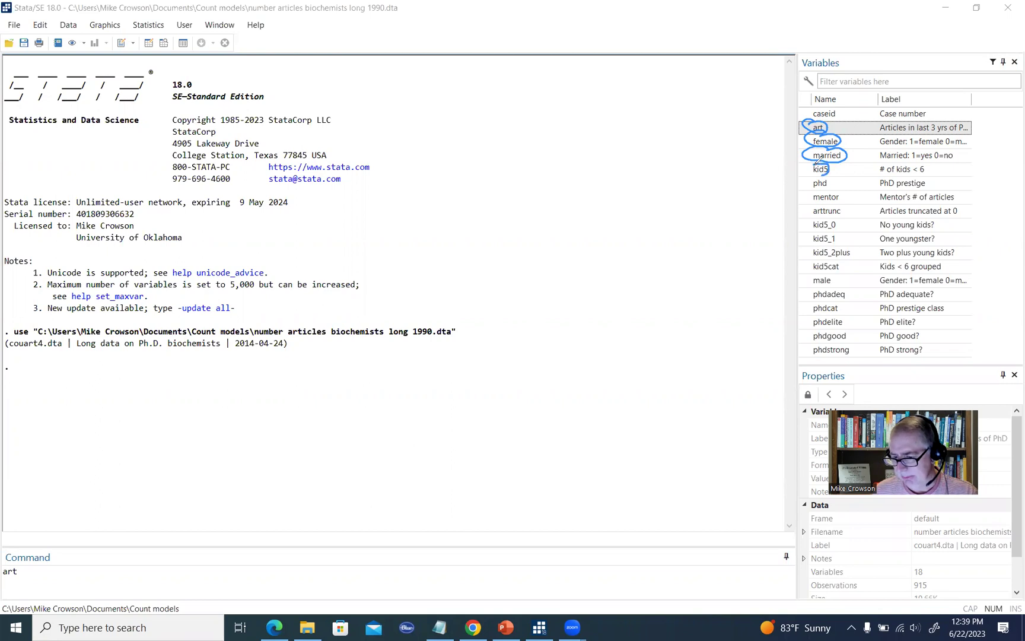
{"action": "left_click_drag", "start_coordinate": [825, 173], "coordinate": [828, 174]}
{"action": "mouse_move", "coordinate": [815, 180]}
{"action": "left_mouse_down"}
{"action": "mouse_move", "coordinate": [828, 177]}
{"action": "mouse_move", "coordinate": [818, 191]}
{"action": "mouse_move", "coordinate": [828, 177]}
{"action": "mouse_move", "coordinate": [838, 198]}
{"action": "mouse_move", "coordinate": [806, 201]}
{"action": "mouse_move", "coordinate": [837, 186]}
{"action": "mouse_move", "coordinate": [877, 191]}
{"action": "left_mouse_up"}
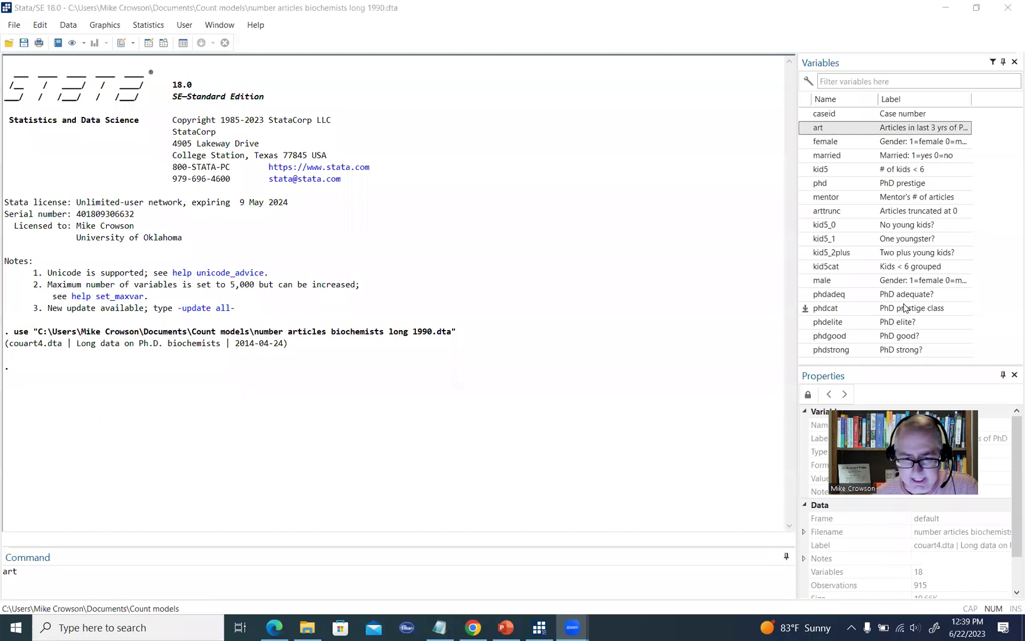
Start a Poisson regression for count outcomes with art as the dependent variable.
{"action": "left_click", "coordinate": [147, 25]}
{"action": "mouse_move", "coordinate": [224, 135]}
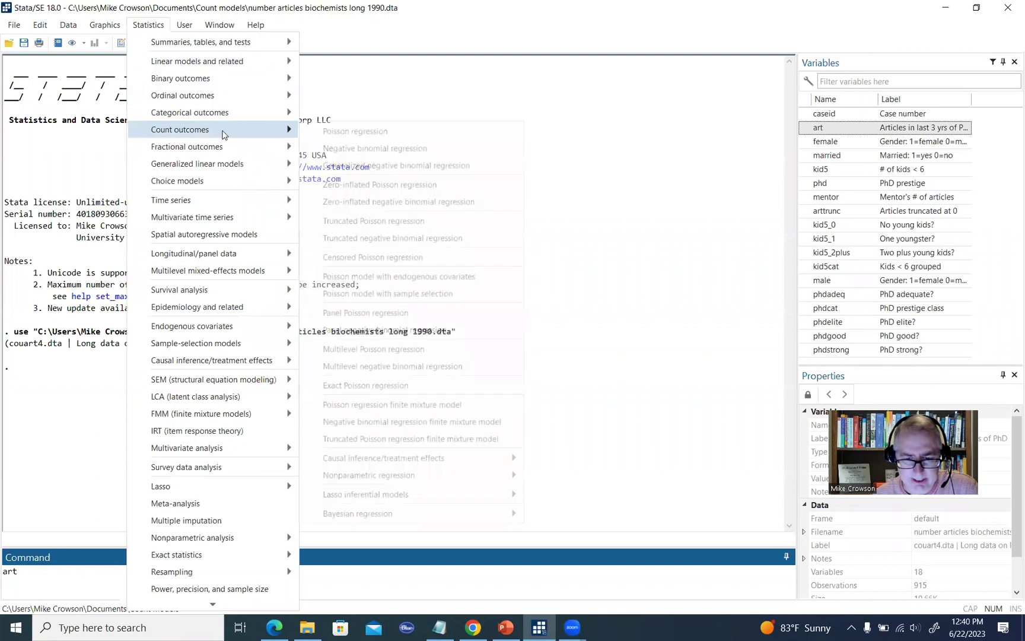
{"action": "left_click", "coordinate": [376, 136]}
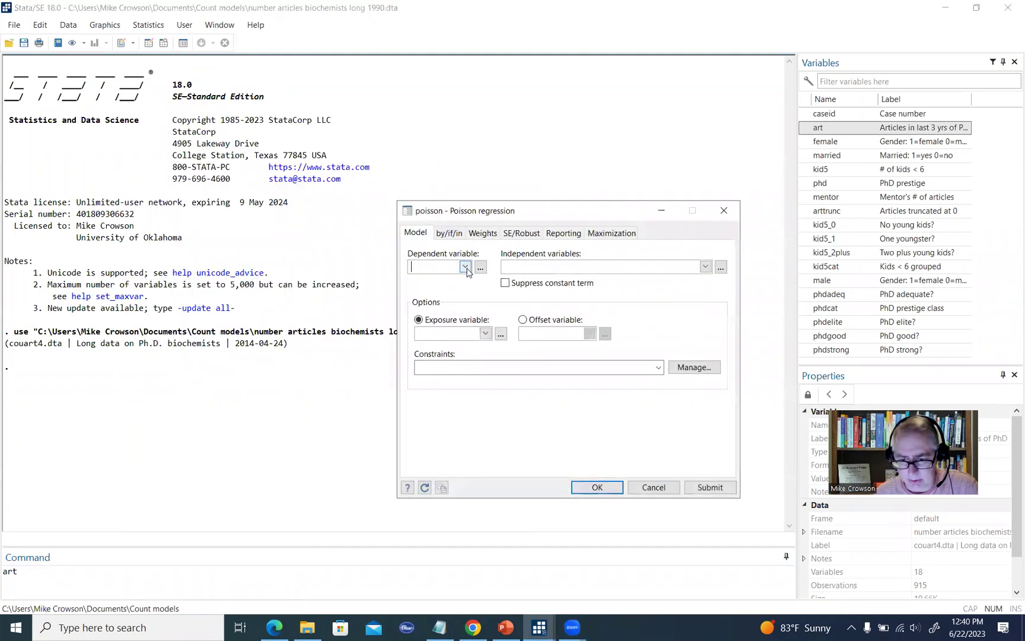
{"action": "left_click", "coordinate": [466, 267]}
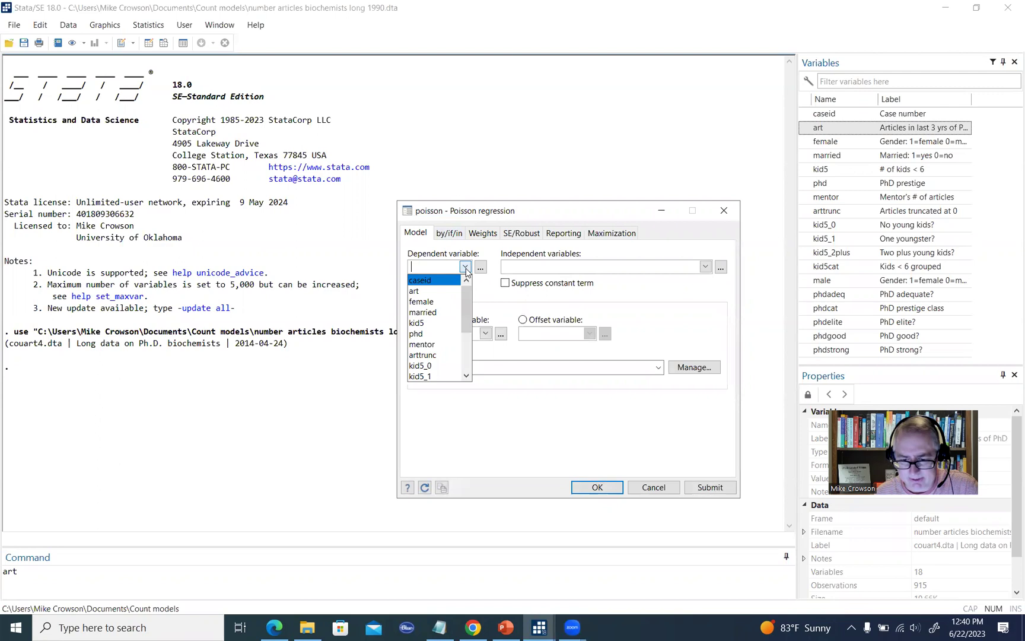
{"action": "left_click", "coordinate": [436, 292]}
Add female, married, kid5, phd and mentor as the independent variables of the Poisson regression.
{"action": "left_click", "coordinate": [705, 266]}
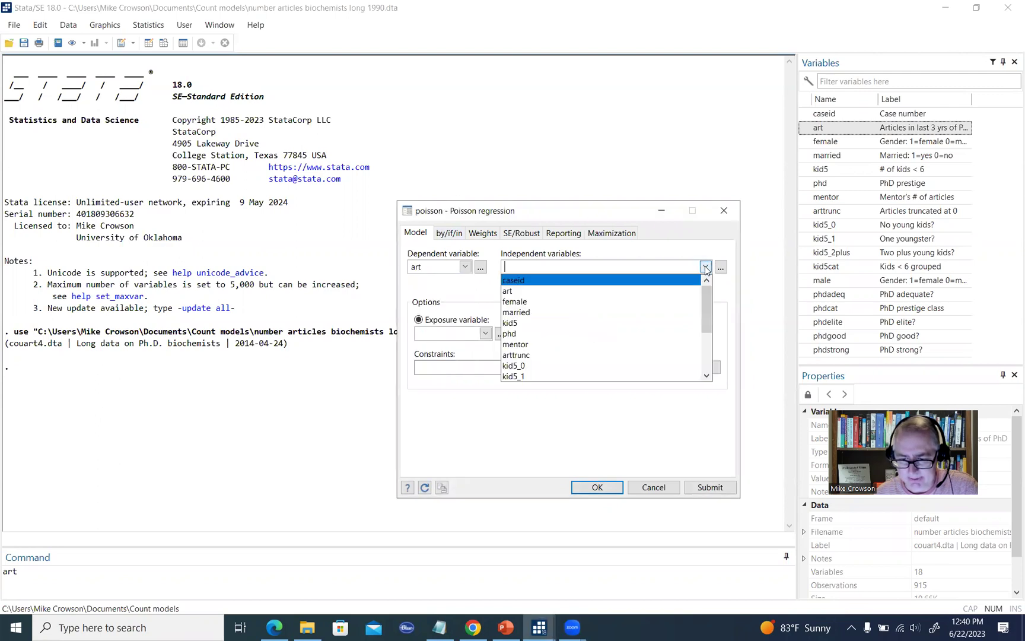
{"action": "left_click", "coordinate": [600, 302]}
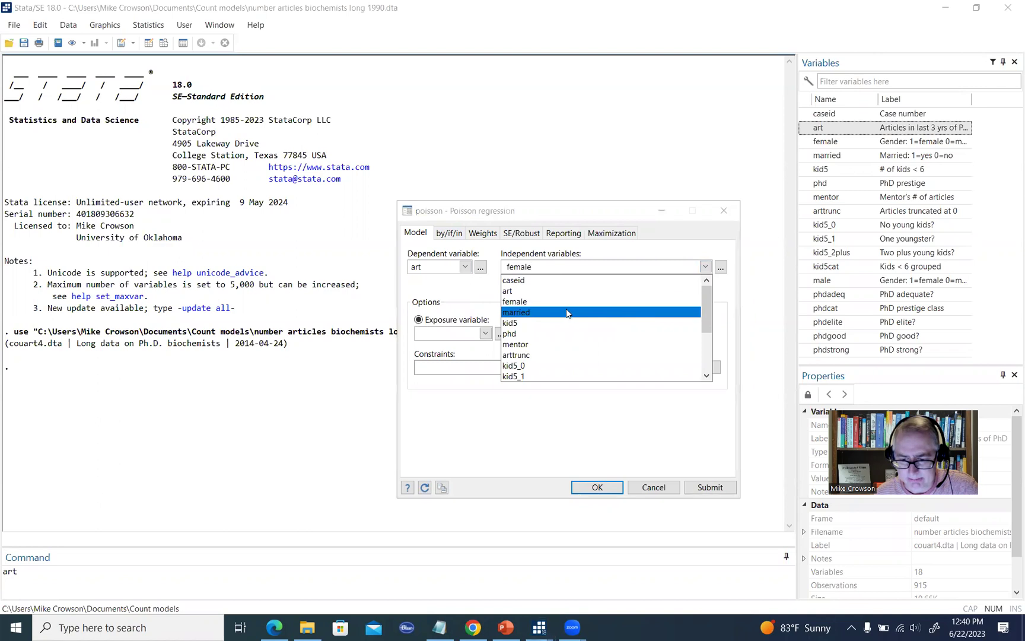
{"action": "left_click", "coordinate": [566, 311]}
{"action": "left_click", "coordinate": [540, 323]}
{"action": "left_click", "coordinate": [519, 333]}
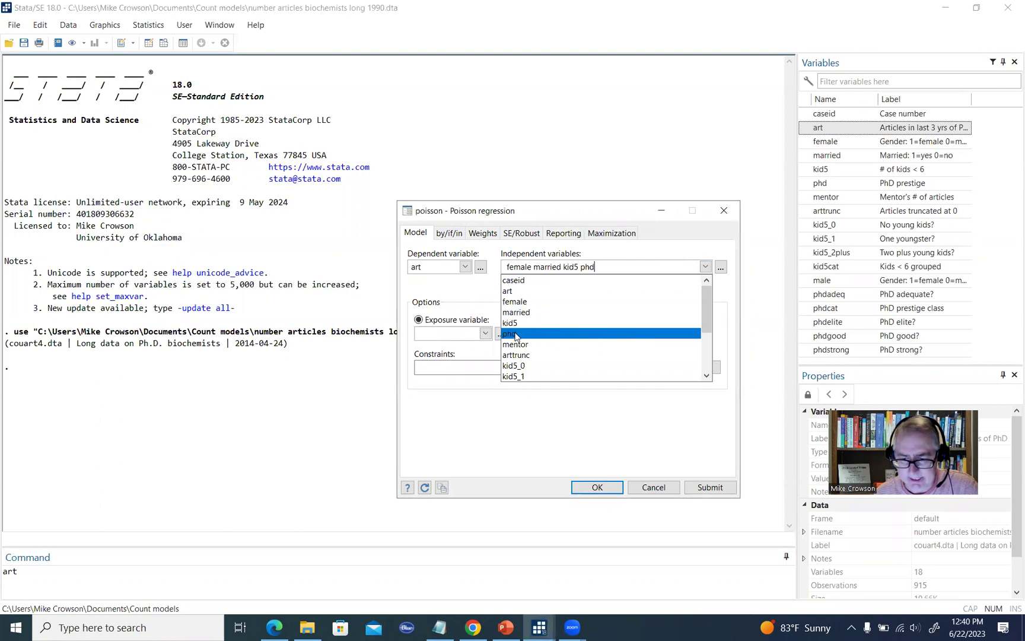
{"action": "left_click", "coordinate": [520, 345]}
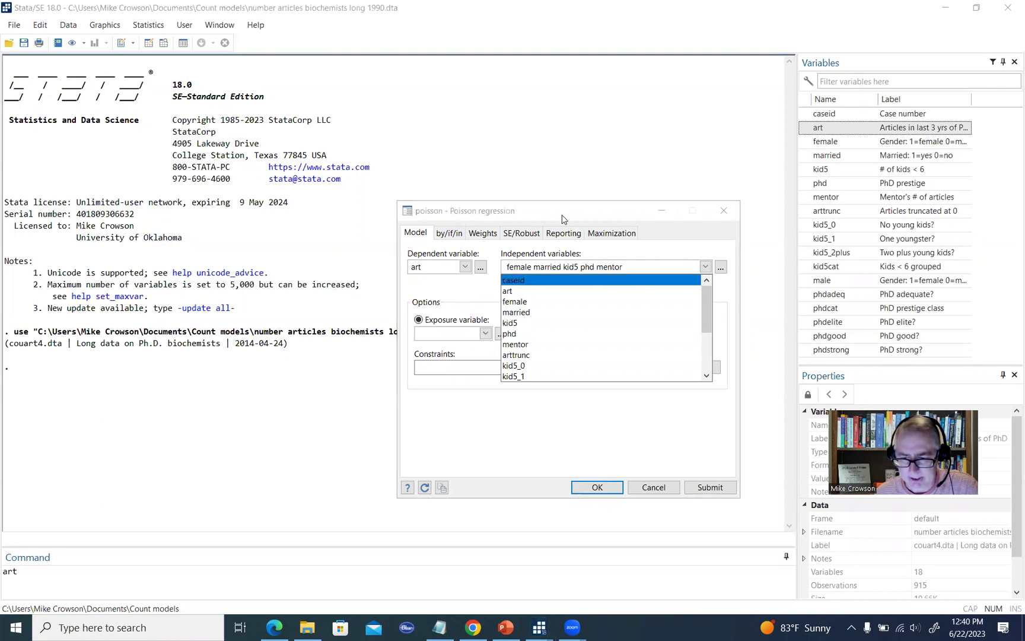
{"action": "left_click", "coordinate": [563, 219]}
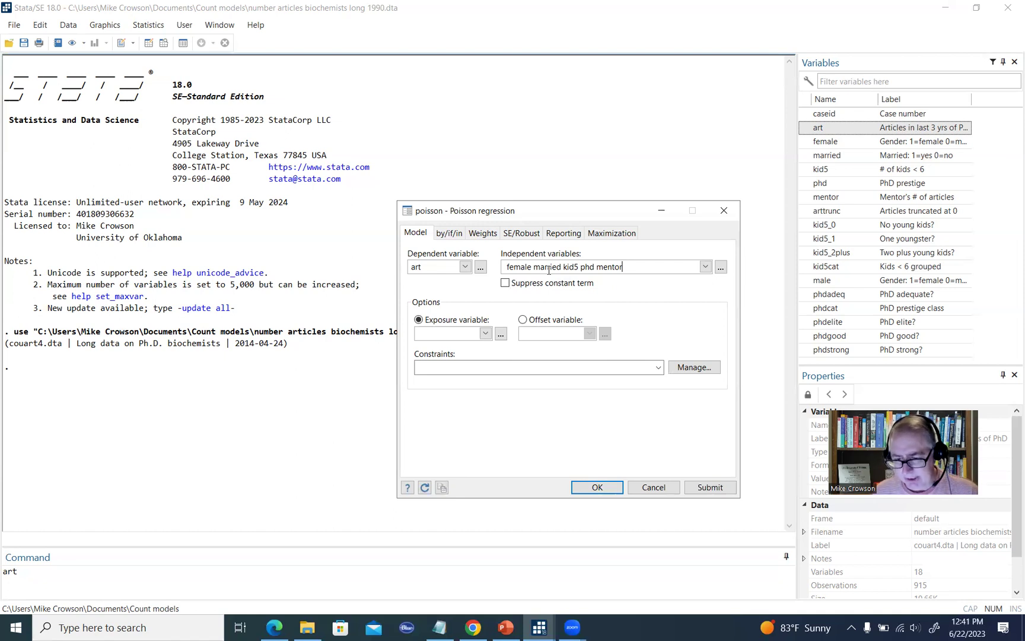
Review the reporting options, keep the default coefficient reporting, and run the Poisson regression.
{"action": "left_click", "coordinate": [562, 234]}
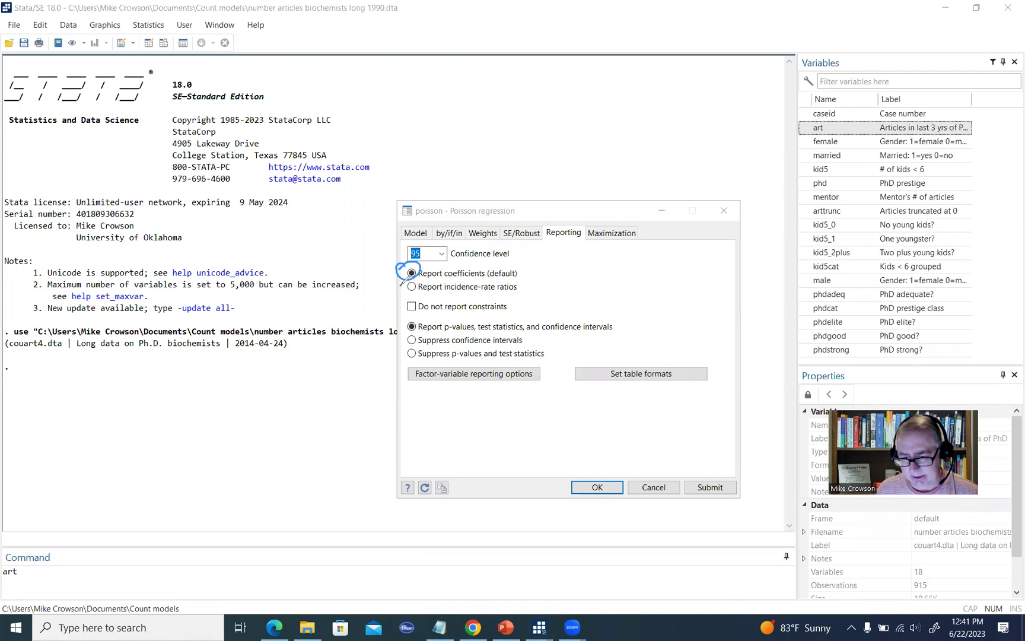
{"action": "left_click_drag", "start_coordinate": [389, 289], "coordinate": [403, 287]}
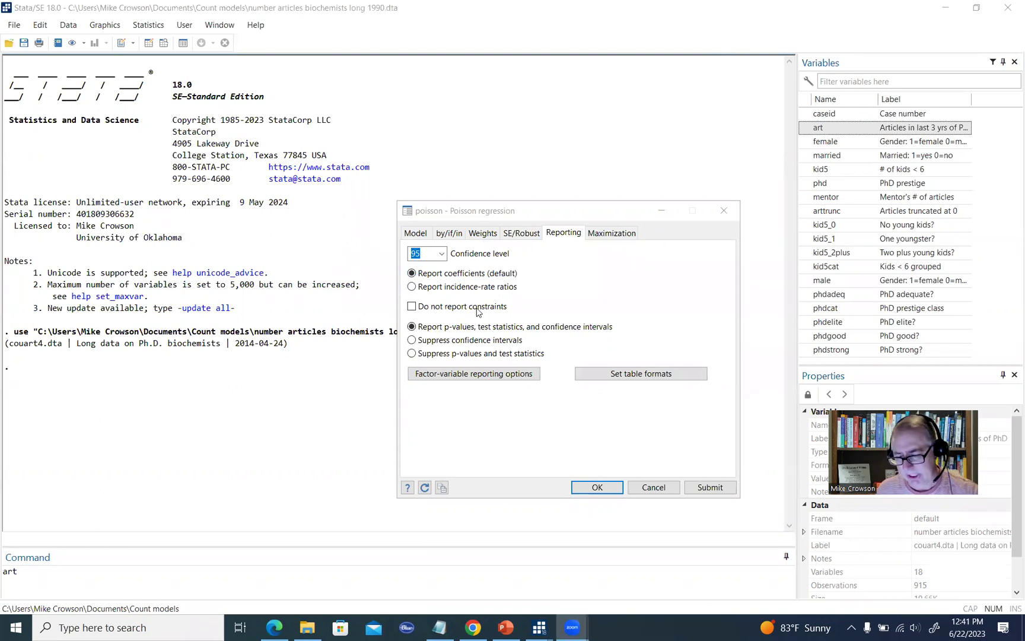
{"action": "left_click", "coordinate": [597, 487]}
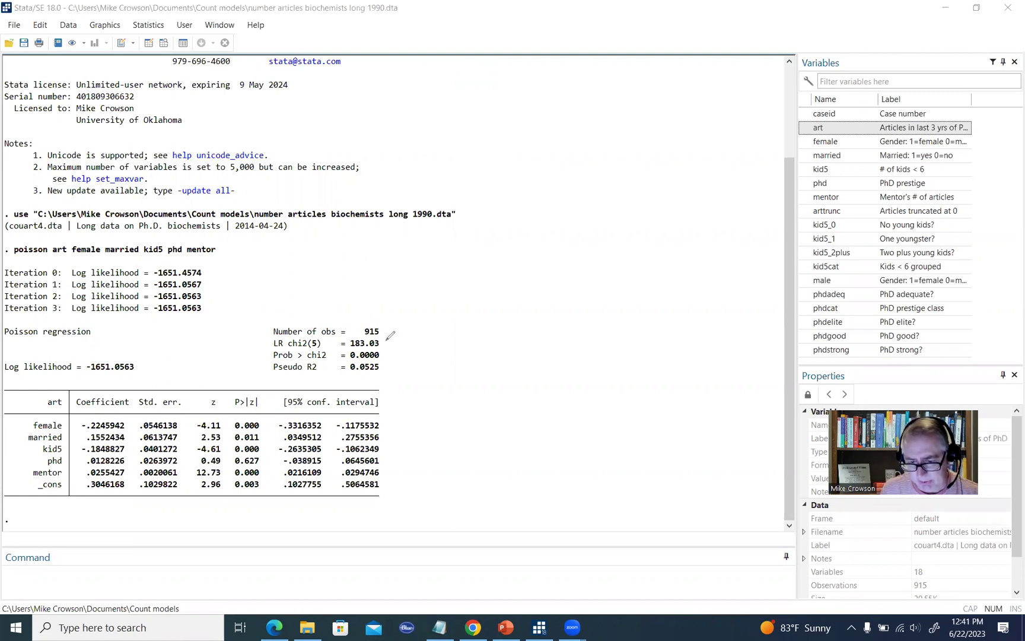
Mark the likelihood-ratio chi-square, its p-value and the Pseudo R2 in the Poisson regression output.
{"action": "left_click_drag", "start_coordinate": [386, 338], "coordinate": [401, 329]}
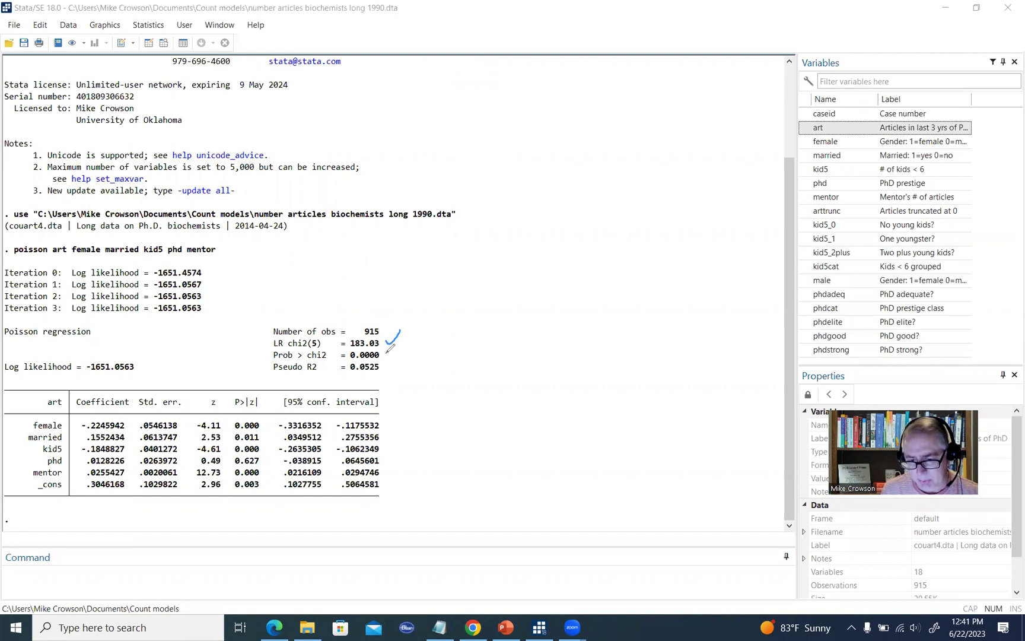
{"action": "left_click_drag", "start_coordinate": [386, 351], "coordinate": [399, 344]}
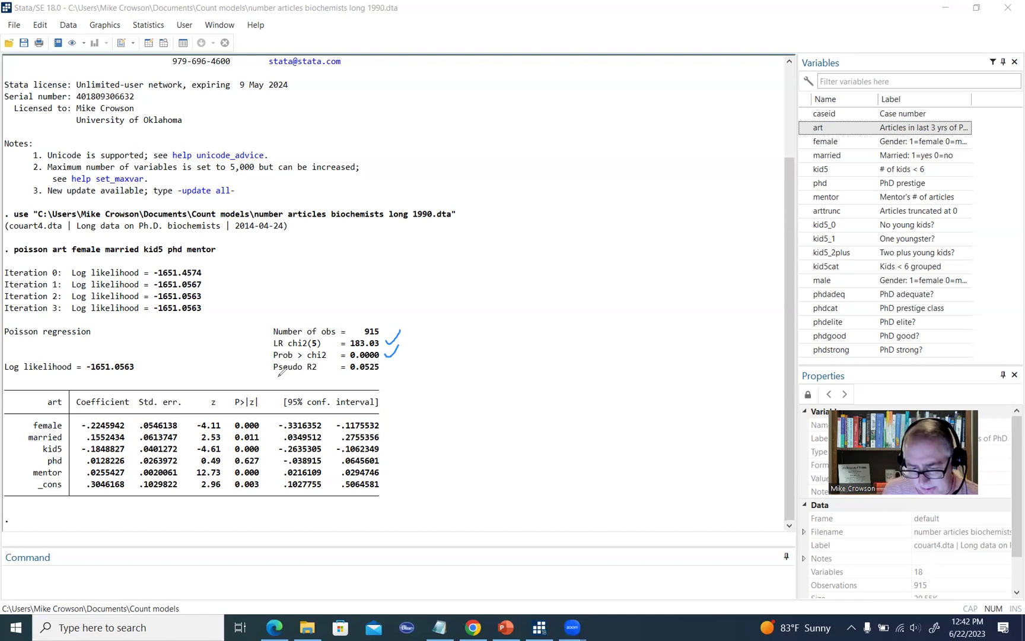
{"action": "left_click_drag", "start_coordinate": [275, 376], "coordinate": [381, 376]}
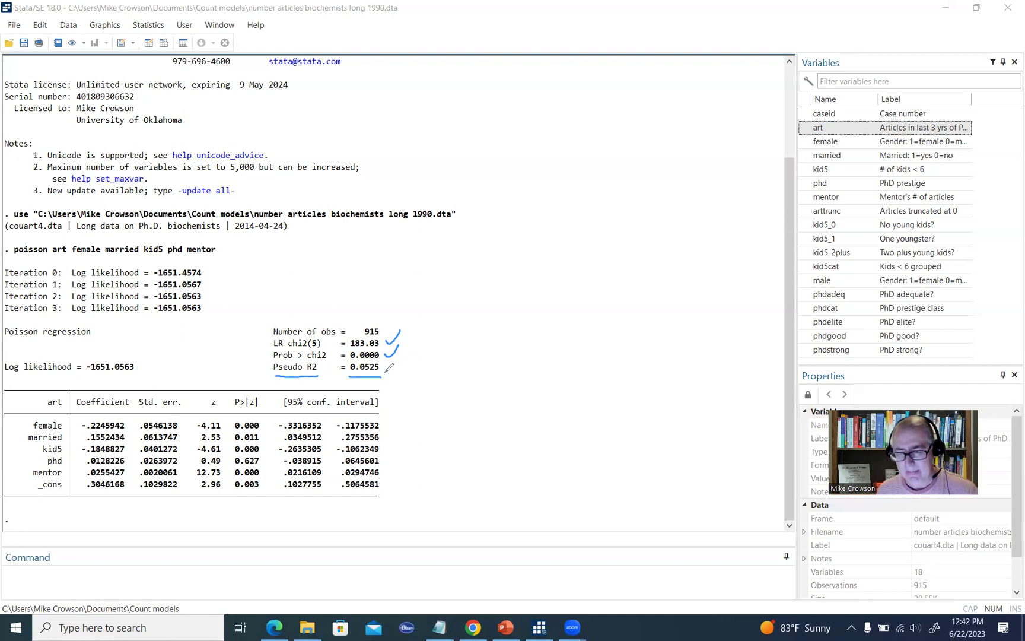
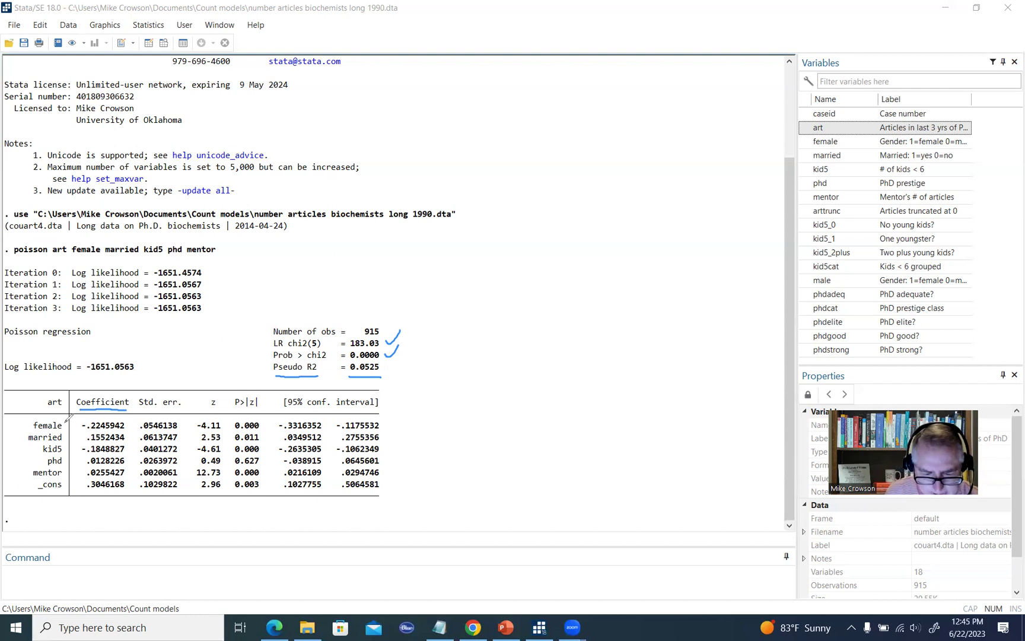
Mark the coefficients, z statistics and p-values of female, married and kid5 in the results table.
{"action": "left_click_drag", "start_coordinate": [67, 419], "coordinate": [127, 431]}
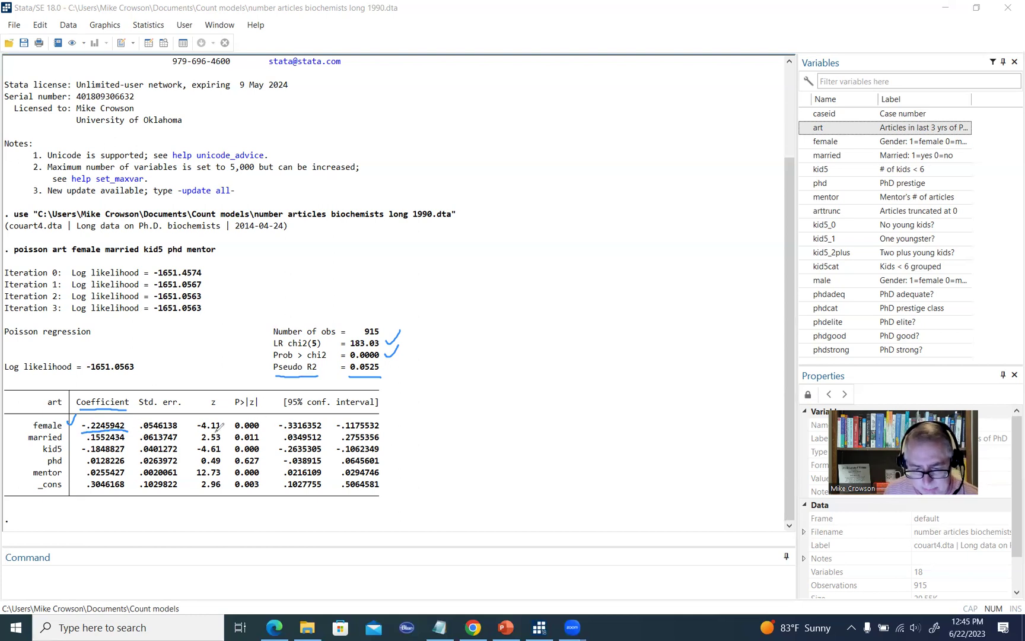
{"action": "left_click_drag", "start_coordinate": [200, 432], "coordinate": [264, 430]}
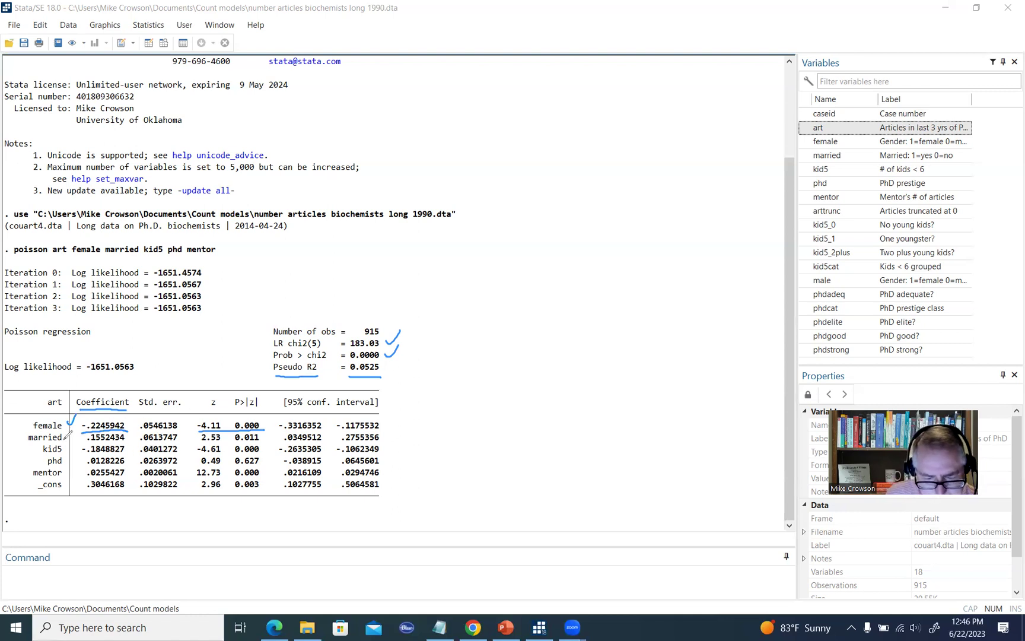
{"action": "left_click_drag", "start_coordinate": [64, 436], "coordinate": [74, 431]}
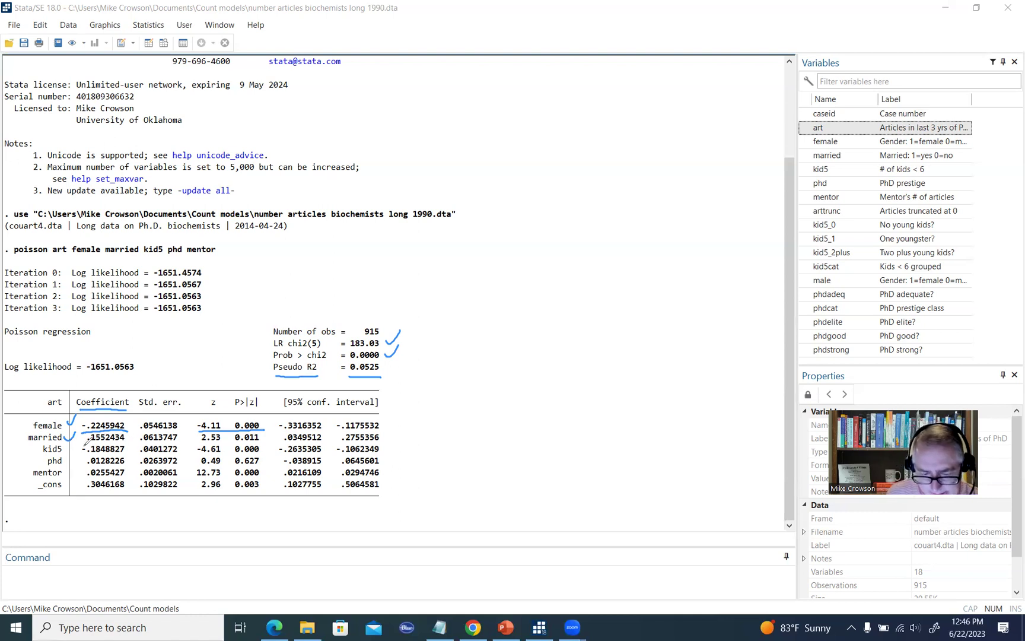
{"action": "left_click_drag", "start_coordinate": [85, 442], "coordinate": [125, 442]}
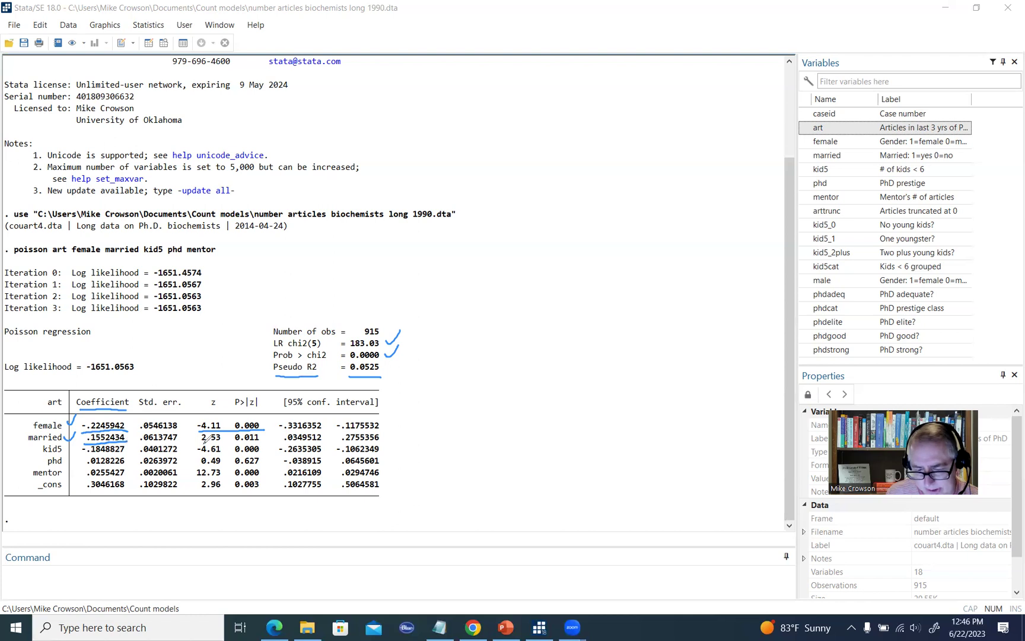
{"action": "left_click_drag", "start_coordinate": [203, 442], "coordinate": [263, 442]}
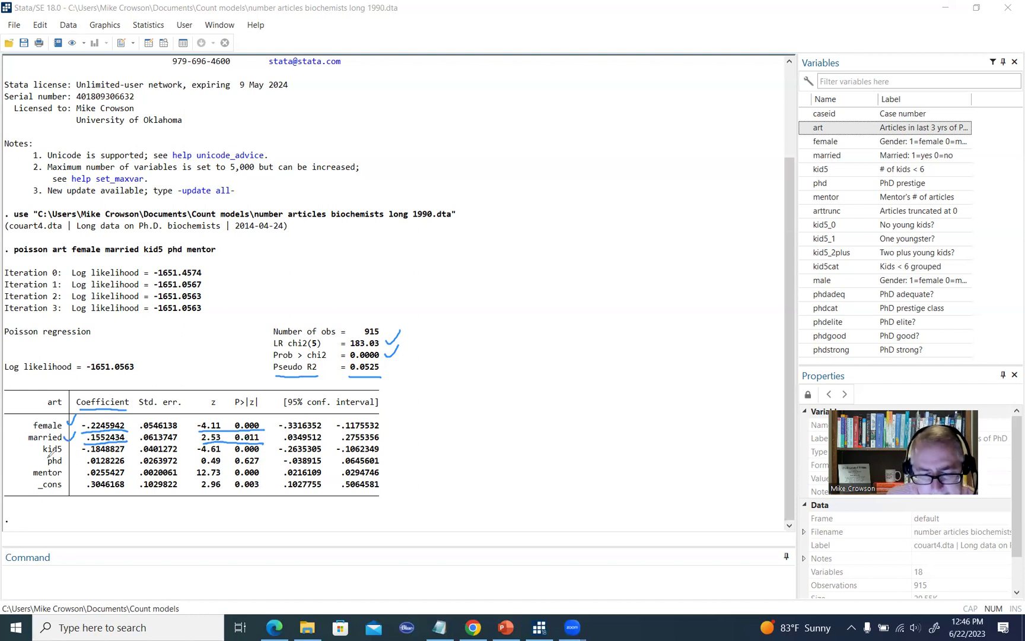
{"action": "left_click_drag", "start_coordinate": [66, 446], "coordinate": [126, 450]}
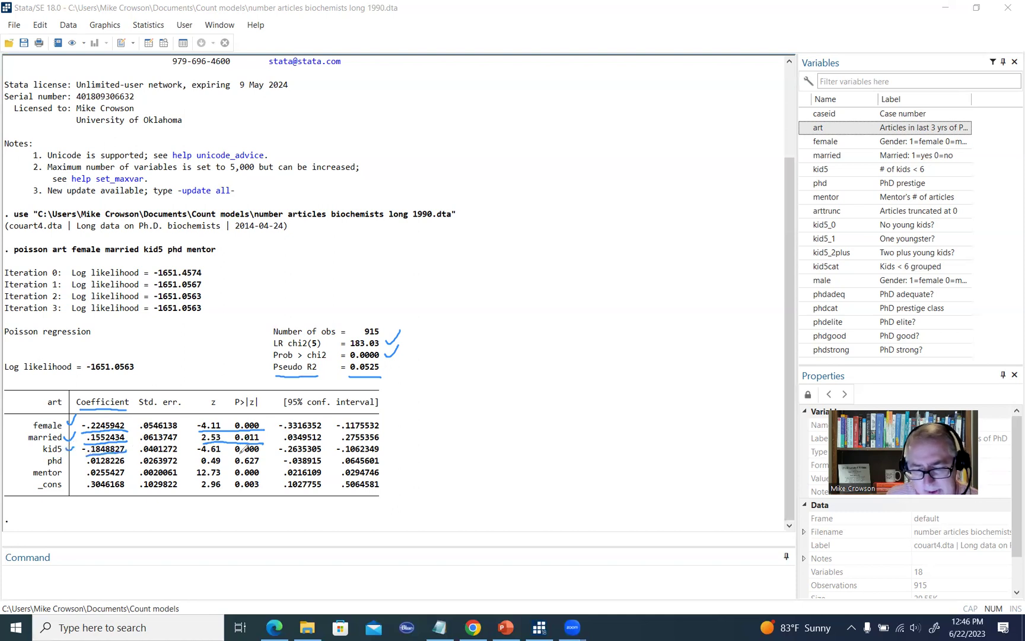
{"action": "left_click_drag", "start_coordinate": [205, 452], "coordinate": [261, 452]}
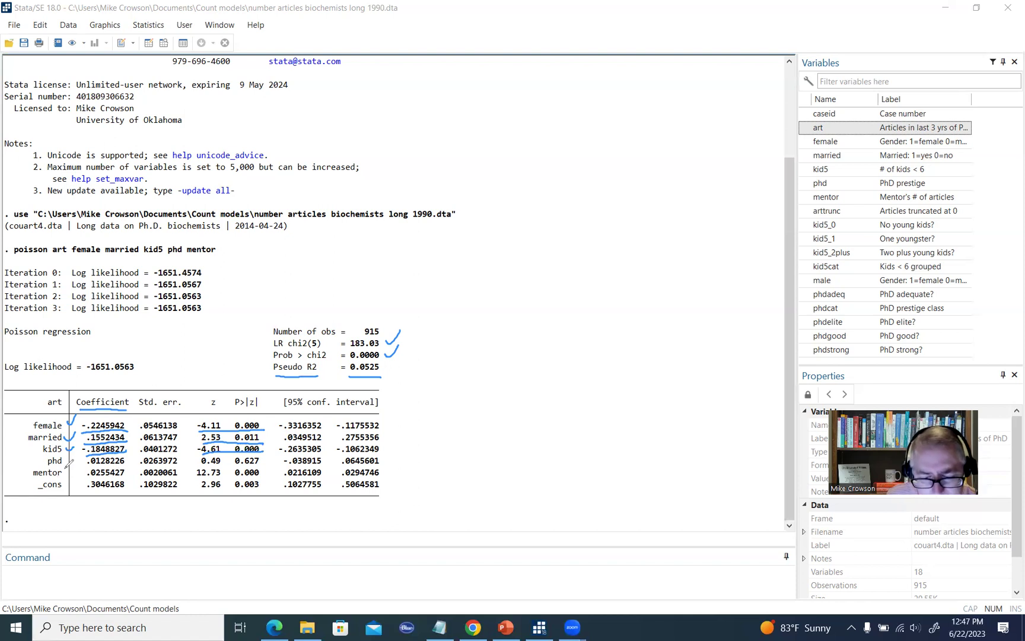
Mark the phd and mentor results, note "ns" beside phd's p-value, and clear all the annotations.
{"action": "left_click_drag", "start_coordinate": [67, 459], "coordinate": [126, 468]}
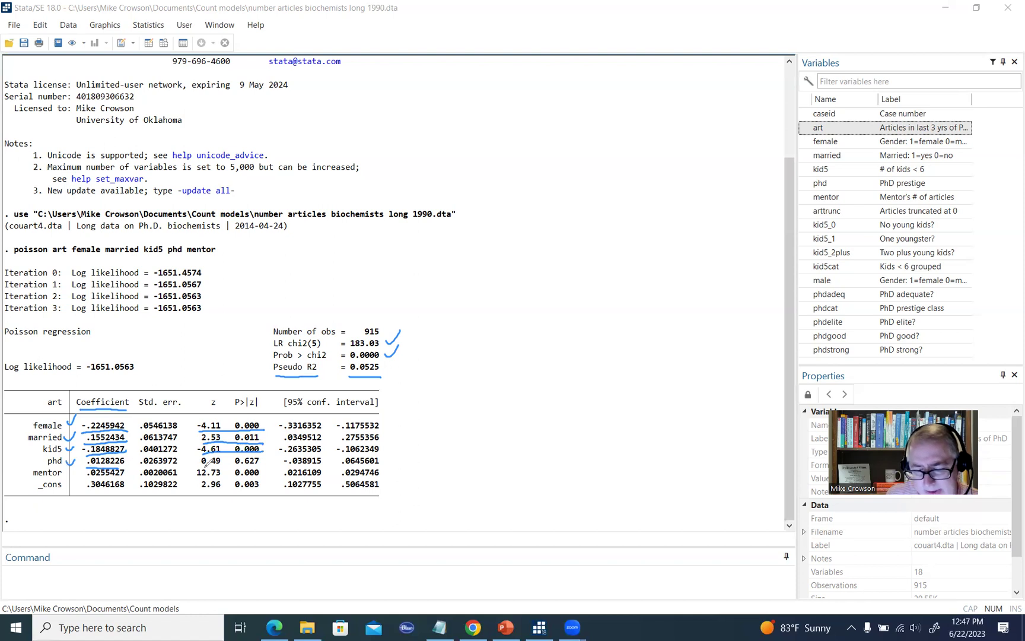
{"action": "left_click_drag", "start_coordinate": [261, 454], "coordinate": [278, 449]}
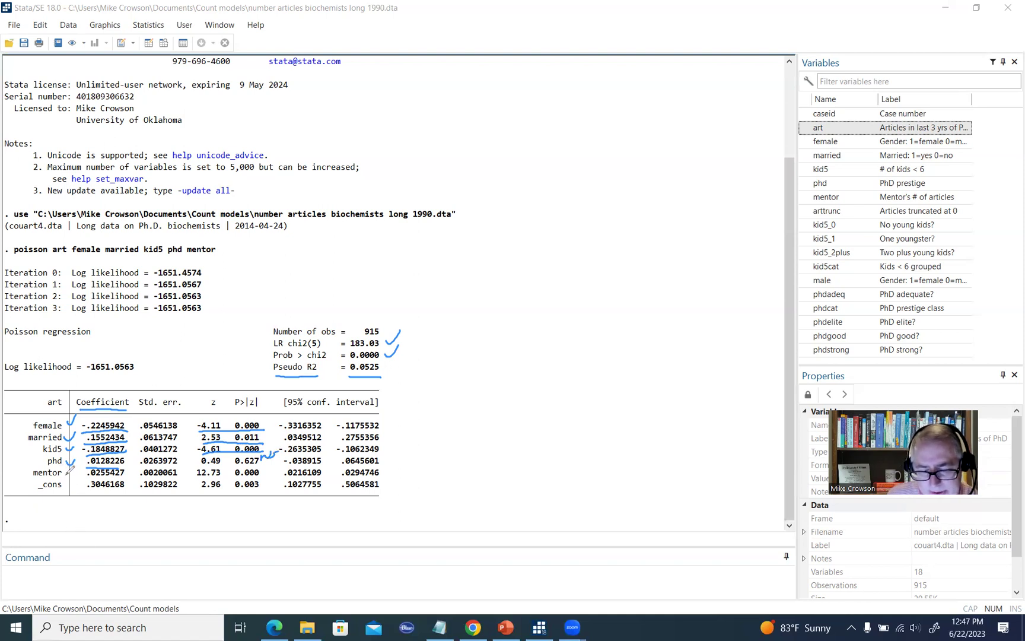
{"action": "left_click_drag", "start_coordinate": [66, 472], "coordinate": [76, 469]}
{"action": "left_click_drag", "start_coordinate": [89, 478], "coordinate": [126, 477]}
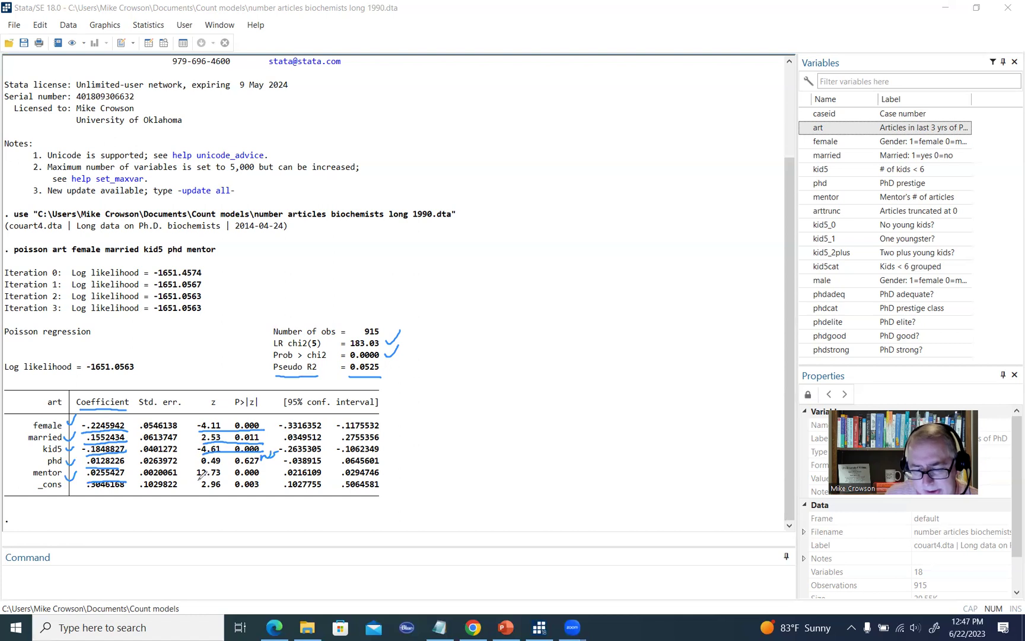
{"action": "left_click_drag", "start_coordinate": [198, 480], "coordinate": [263, 474]}
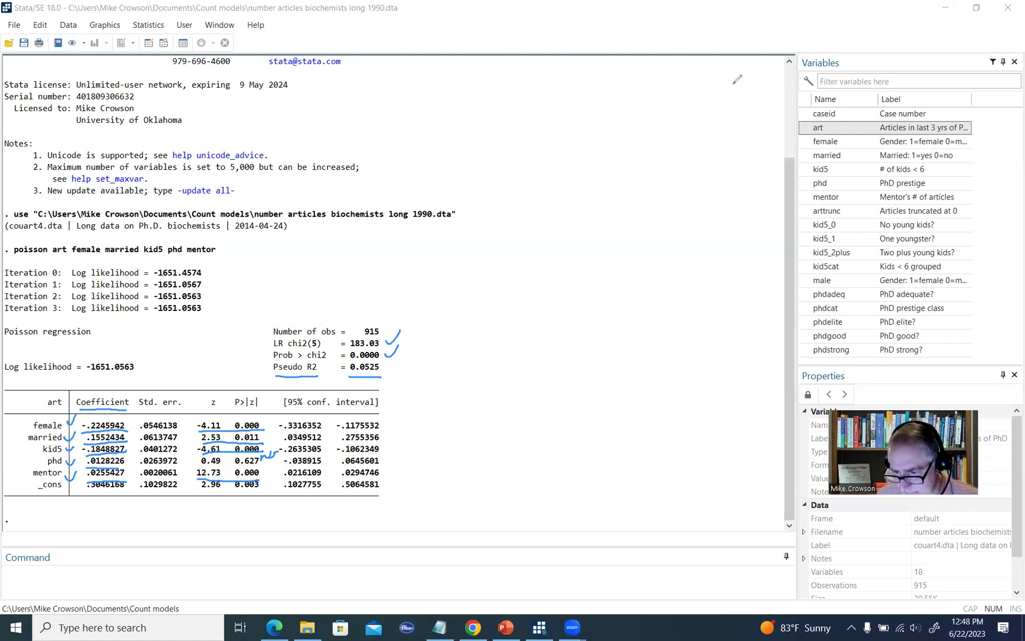
{"action": "key", "text": "e"}
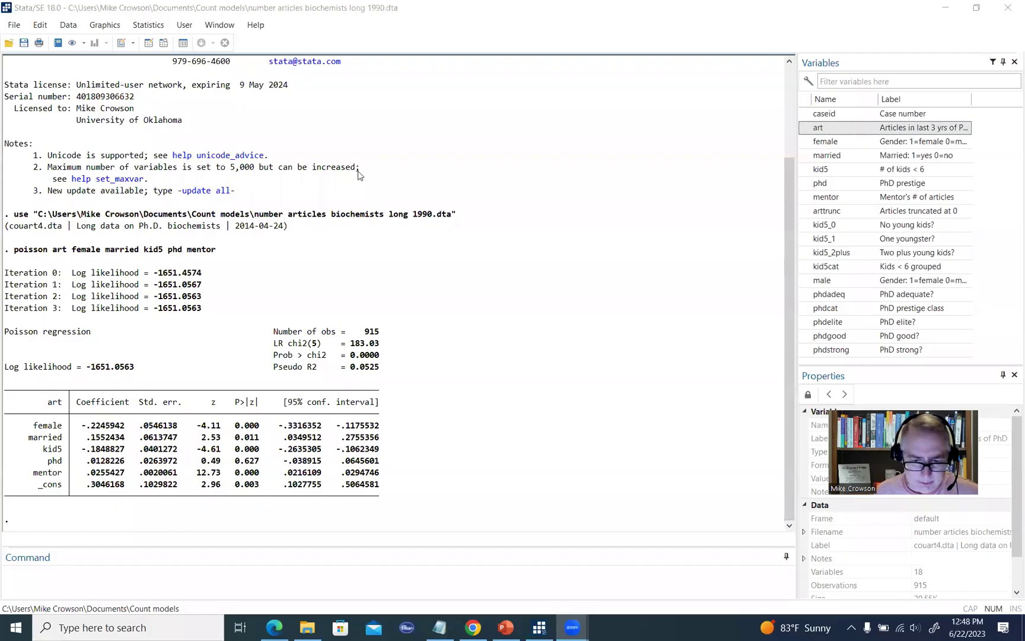
Rerun the Poisson regression of art on female, married, kid5, phd and mentor, reporting incidence-rate ratios instead of coefficients.
{"action": "left_click", "coordinate": [153, 25]}
{"action": "left_click", "coordinate": [149, 24]}
{"action": "mouse_move", "coordinate": [259, 132]}
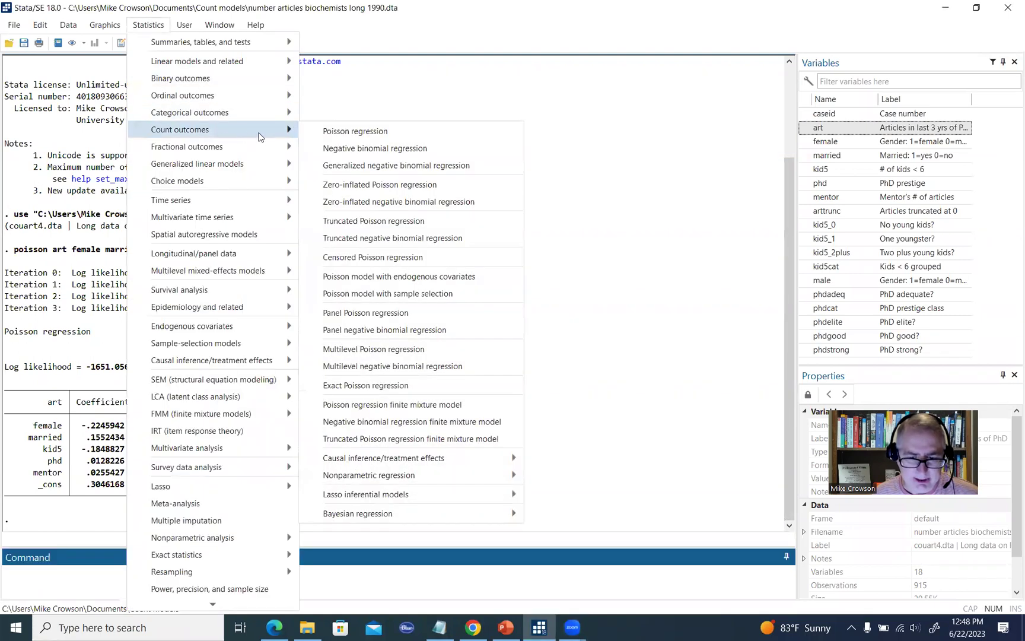
{"action": "left_click", "coordinate": [339, 135]}
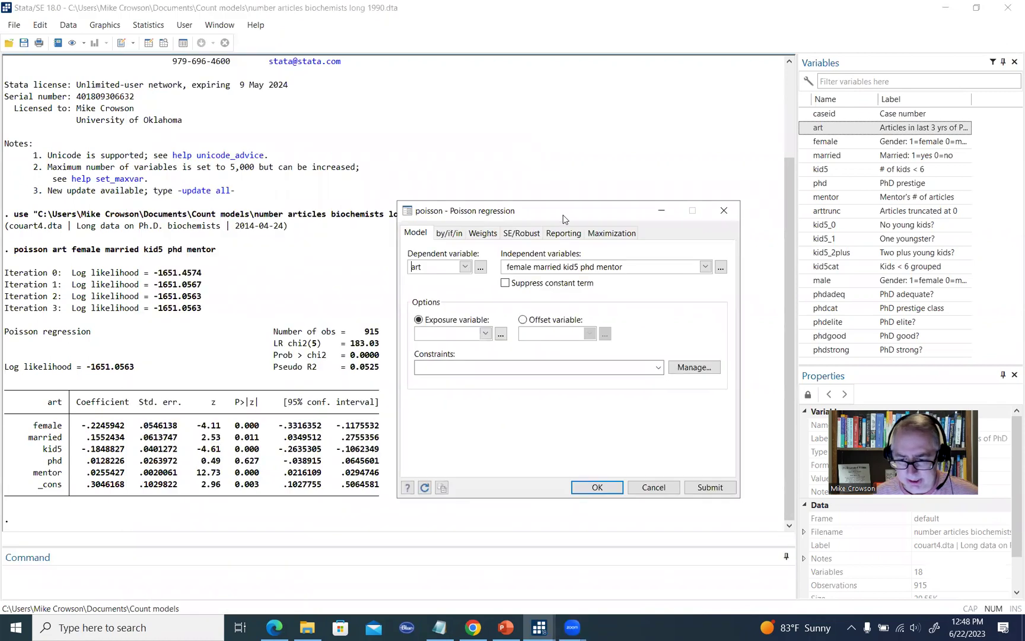
{"action": "left_click", "coordinate": [564, 233]}
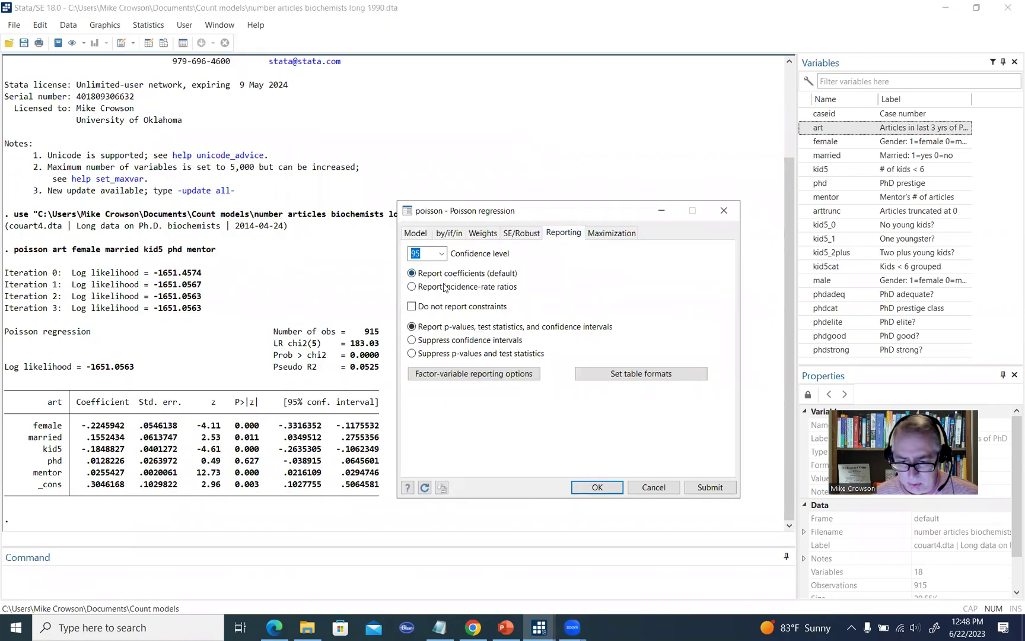
{"action": "left_click", "coordinate": [412, 287]}
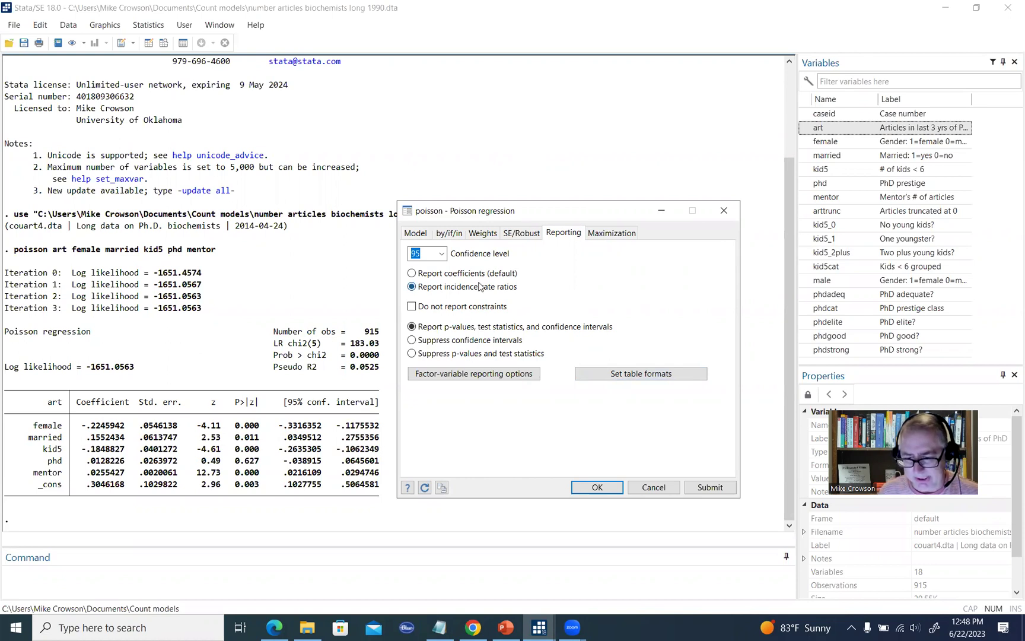
{"action": "left_click", "coordinate": [612, 488]}
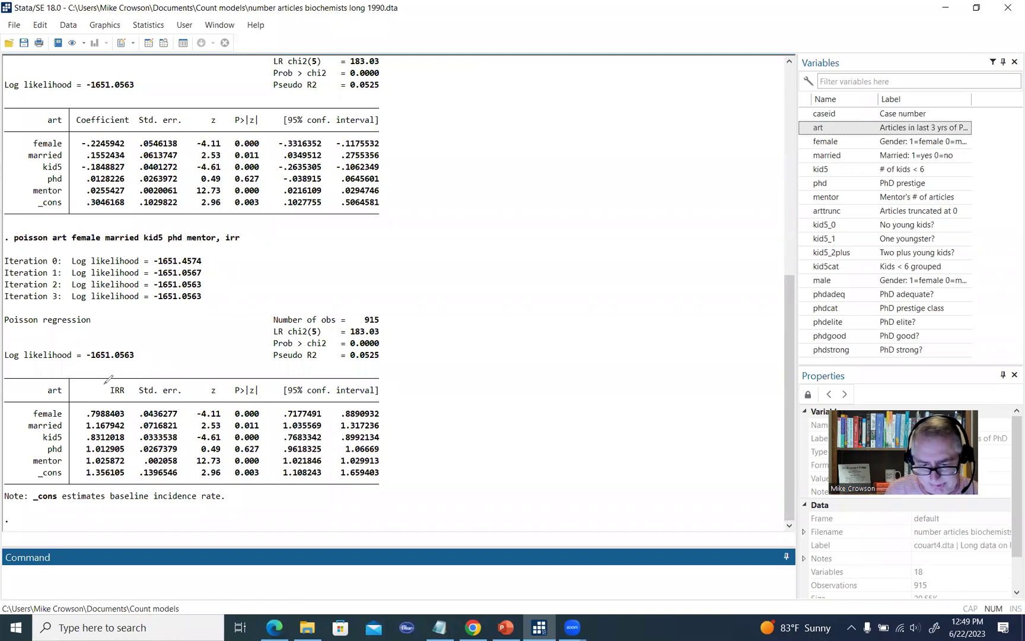
Mark the IRR column heading, then tick female, married and kid5 and underline their incidence-rate ratios in the results table.
{"action": "mouse_move", "coordinate": [108, 380]}
{"action": "left_mouse_down"}
{"action": "mouse_move", "coordinate": [125, 376]}
{"action": "mouse_move", "coordinate": [116, 378]}
{"action": "left_mouse_up"}
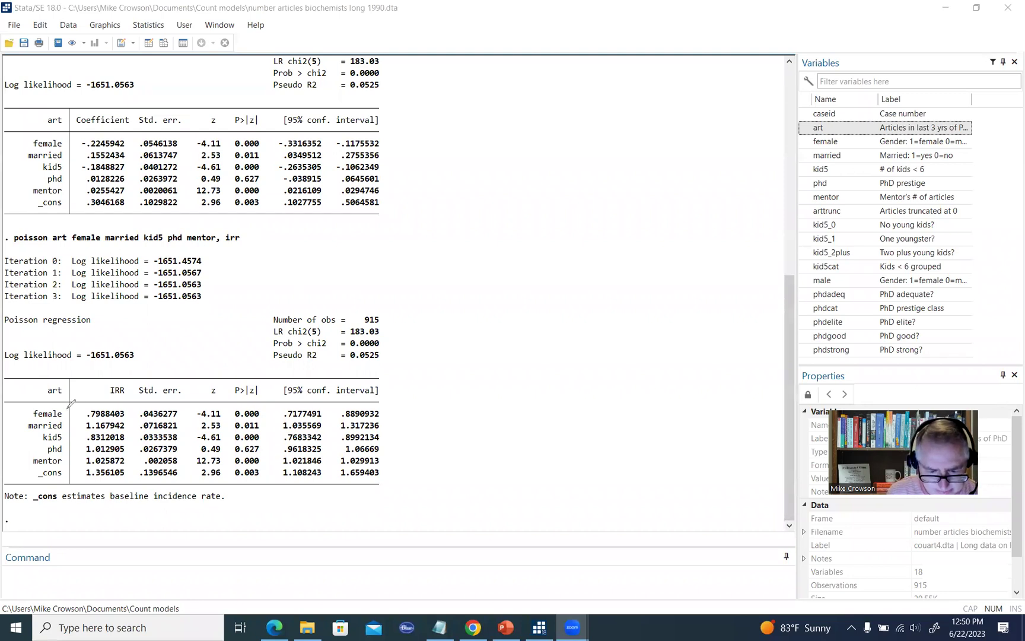
{"action": "left_click_drag", "start_coordinate": [66, 410], "coordinate": [79, 403]}
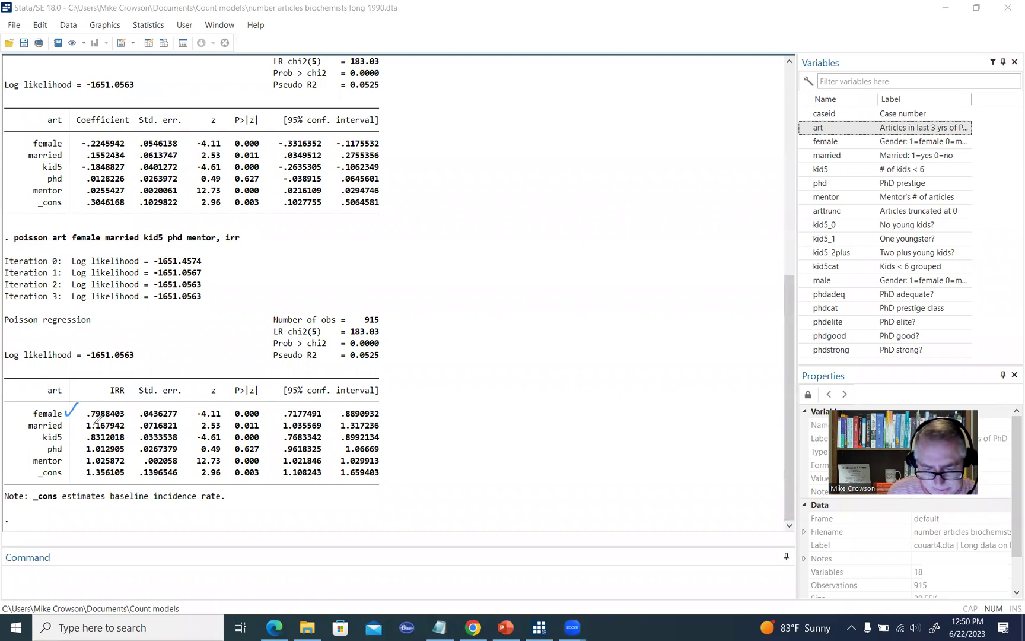
{"action": "left_click_drag", "start_coordinate": [88, 418], "coordinate": [124, 419]}
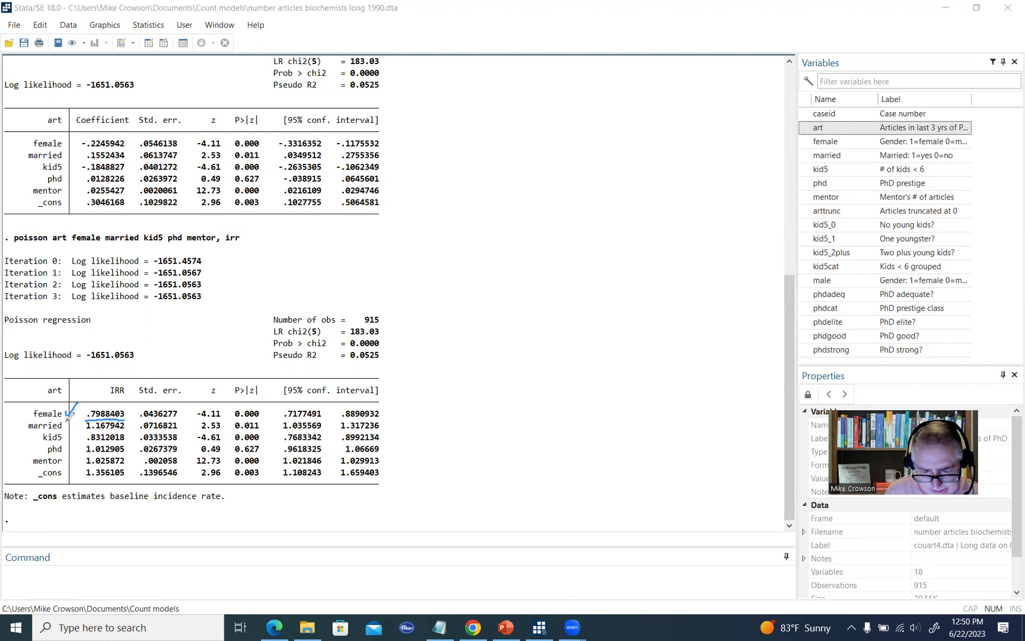
{"action": "left_click_drag", "start_coordinate": [66, 417], "coordinate": [124, 432]}
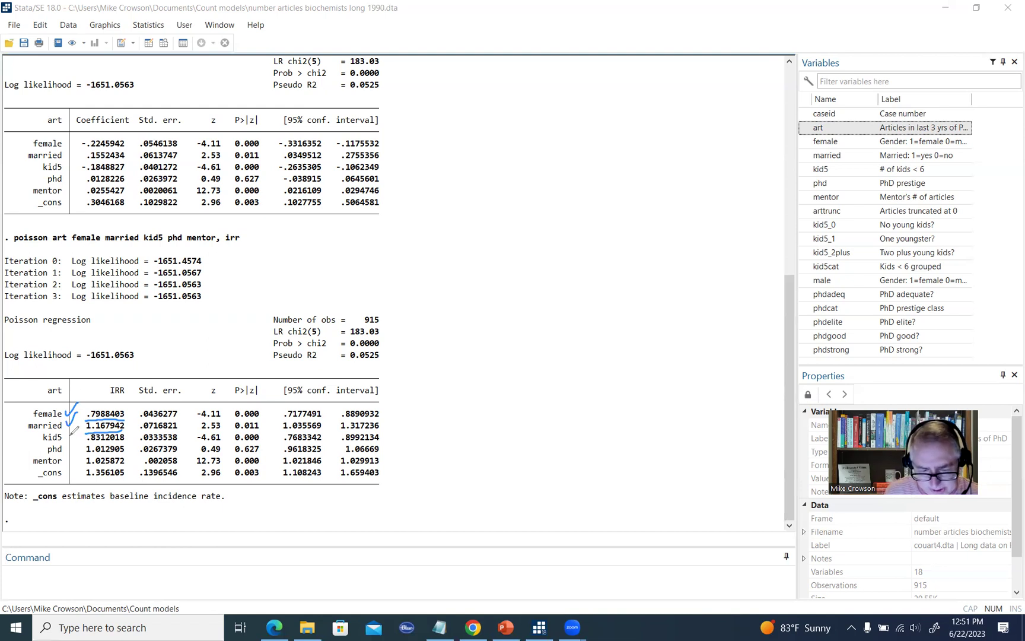
{"action": "left_click_drag", "start_coordinate": [66, 431], "coordinate": [125, 440]}
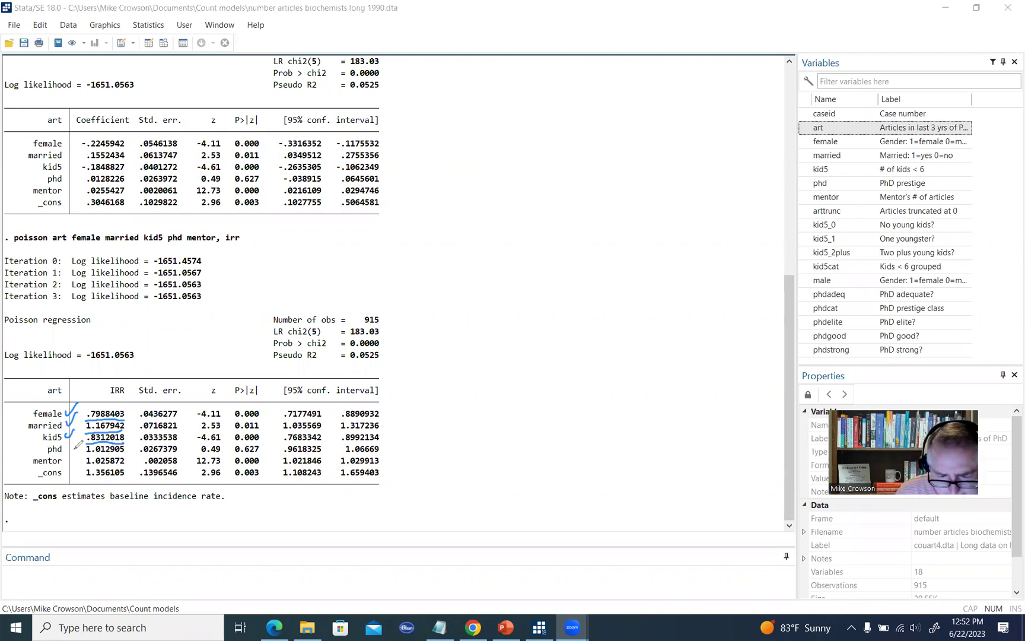
Tick phd and mentor, mark phd's p-value, underline mentor's incidence-rate ratio, and clear all the annotations.
{"action": "left_click_drag", "start_coordinate": [71, 446], "coordinate": [81, 442]}
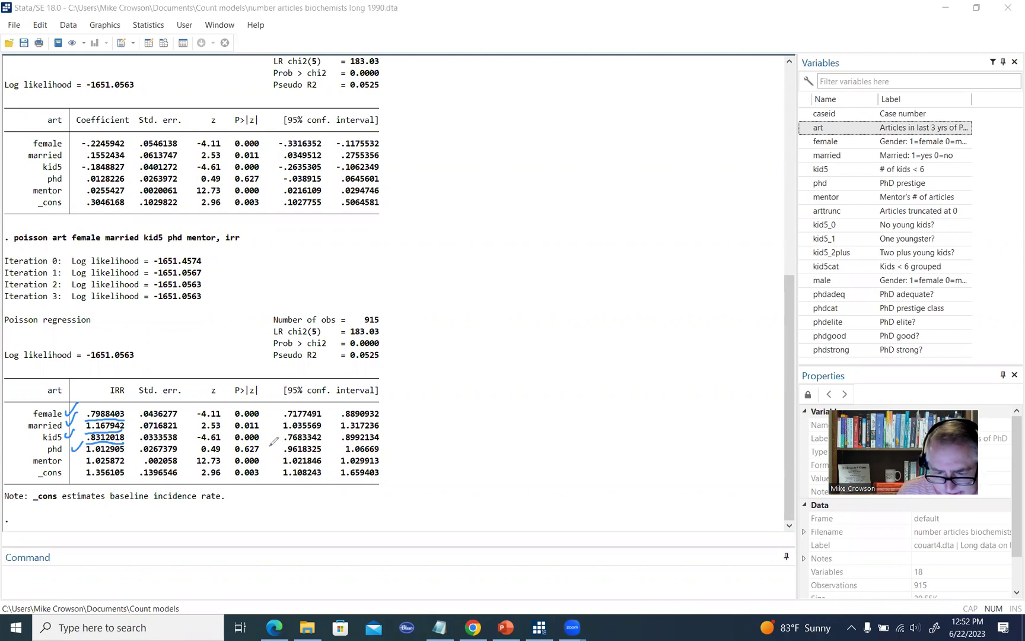
{"action": "left_click_drag", "start_coordinate": [266, 443], "coordinate": [280, 437]}
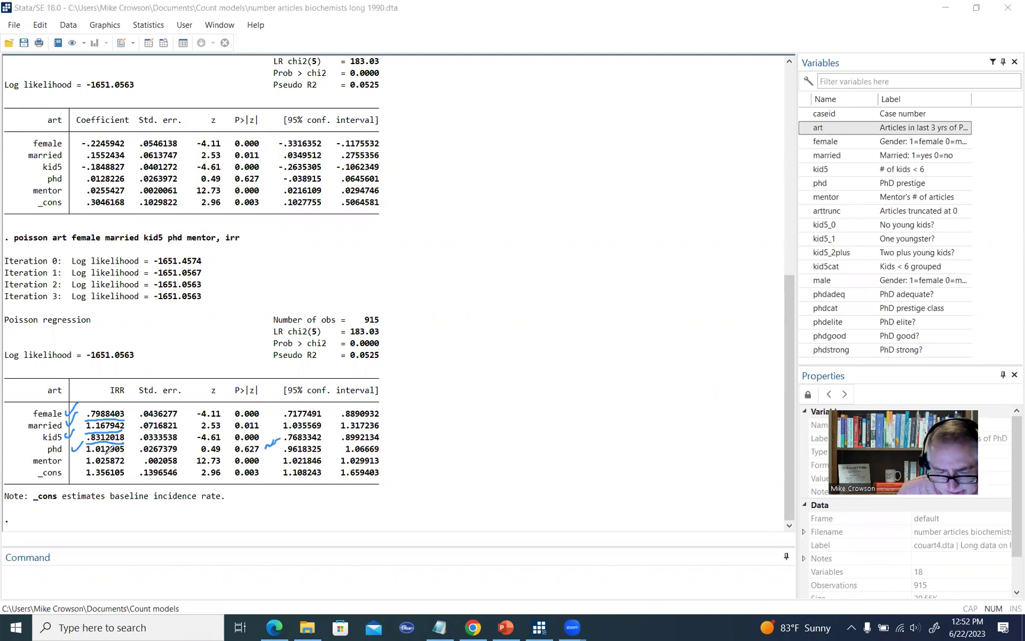
{"action": "left_click_drag", "start_coordinate": [67, 461], "coordinate": [124, 467]}
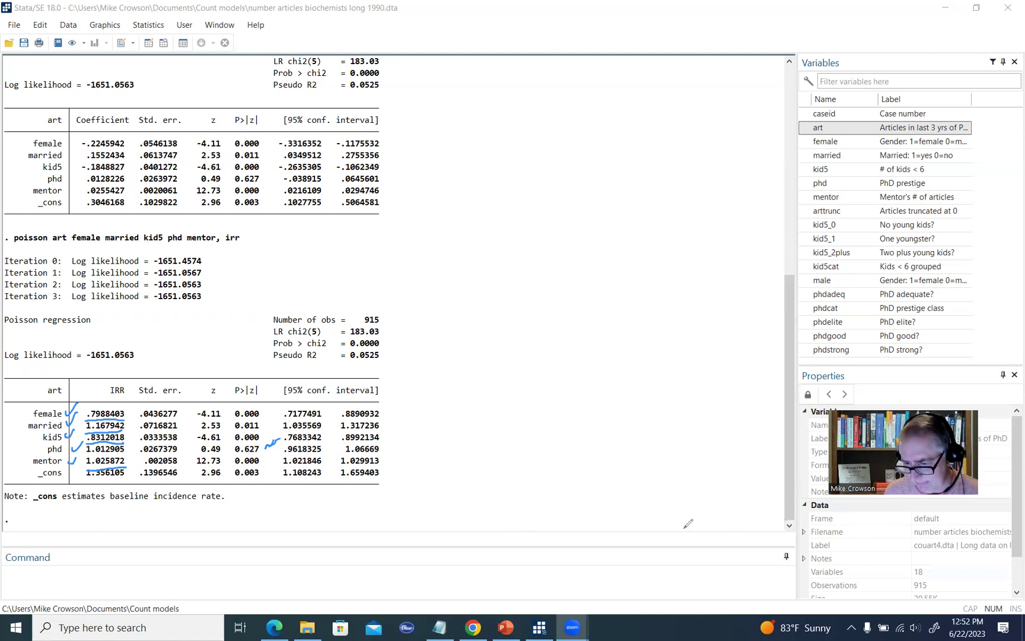
{"action": "key", "text": "Escape"}
Return to the first regression's output and highlight its poisson command line to review the syntax.
{"action": "scroll", "coordinate": [521, 315], "scroll_direction": "up", "scroll_amount": 4}
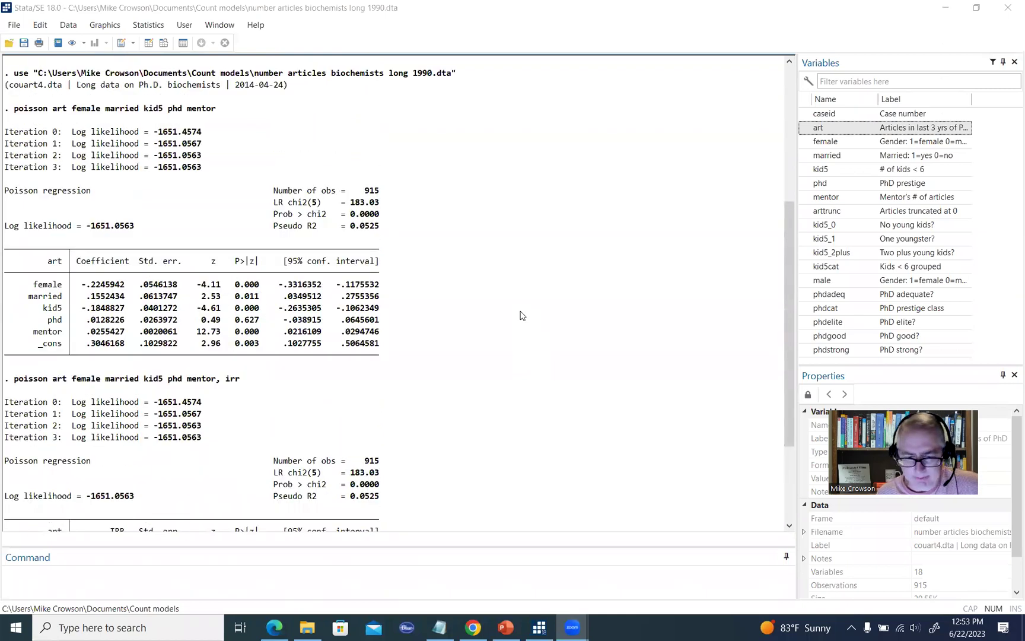
{"action": "scroll", "coordinate": [521, 315], "scroll_direction": "up", "scroll_amount": 1}
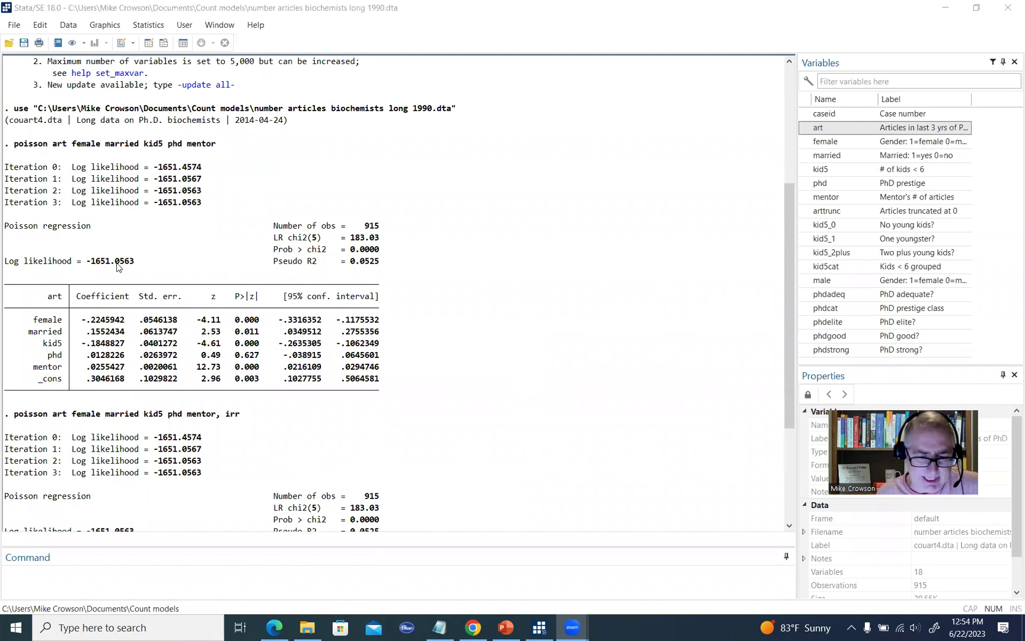
{"action": "left_click_drag", "start_coordinate": [217, 145], "coordinate": [13, 145]}
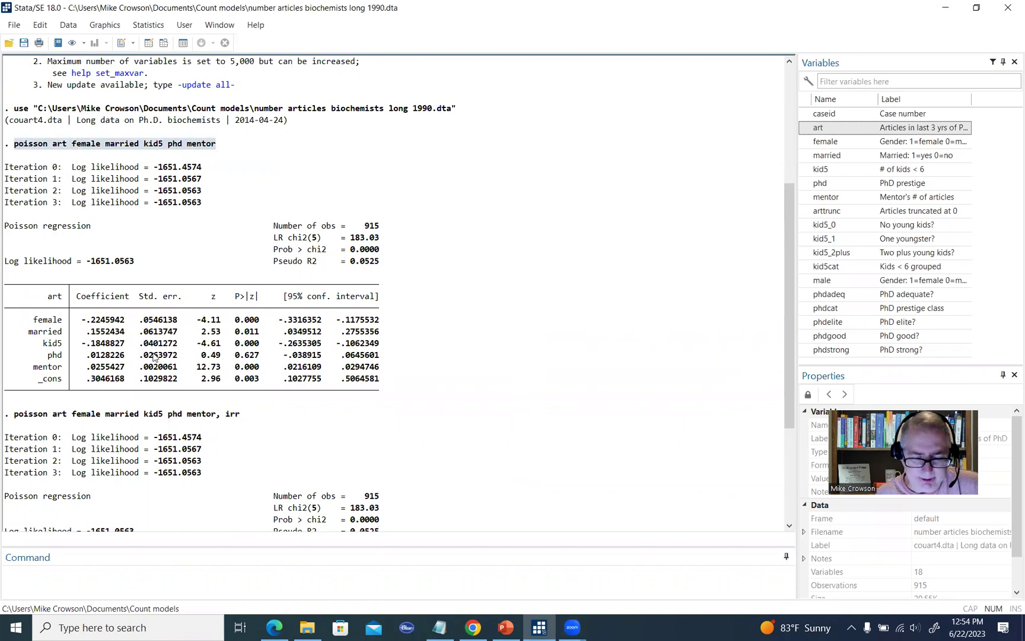
{"action": "left_click", "coordinate": [43, 583]}
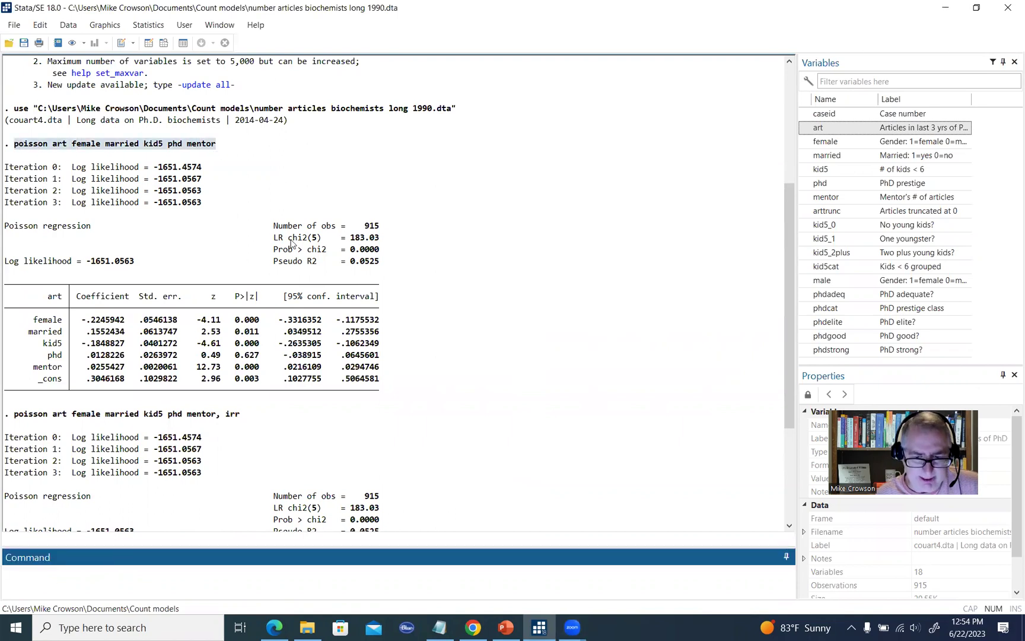
{"action": "left_click", "coordinate": [457, 218]}
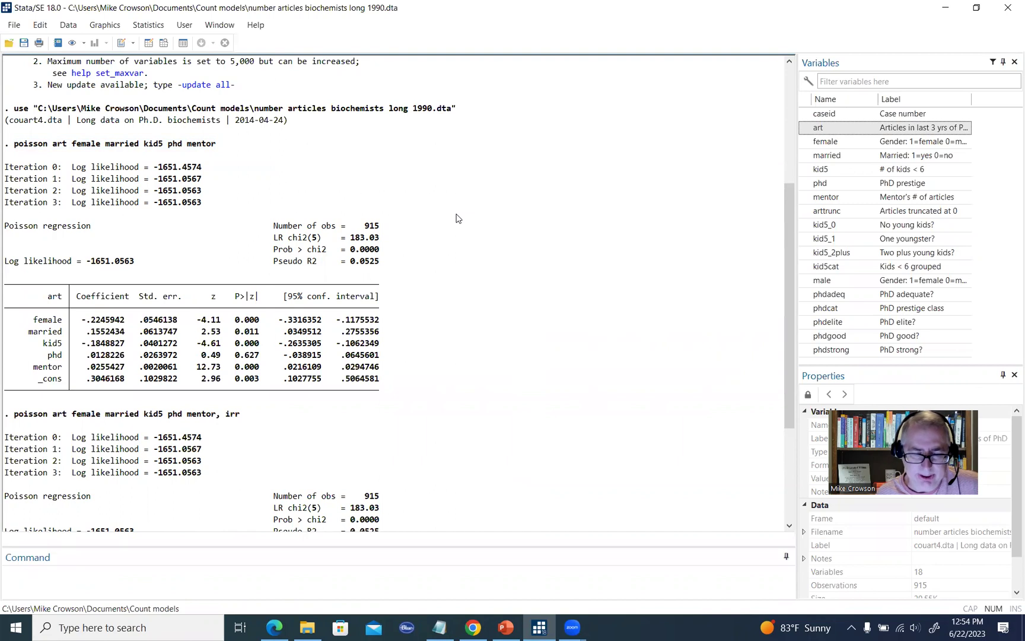
Open a new do-file and write the command "poisson art female married kid5 phd mentor" on its second line.
{"action": "left_click", "coordinate": [121, 43]}
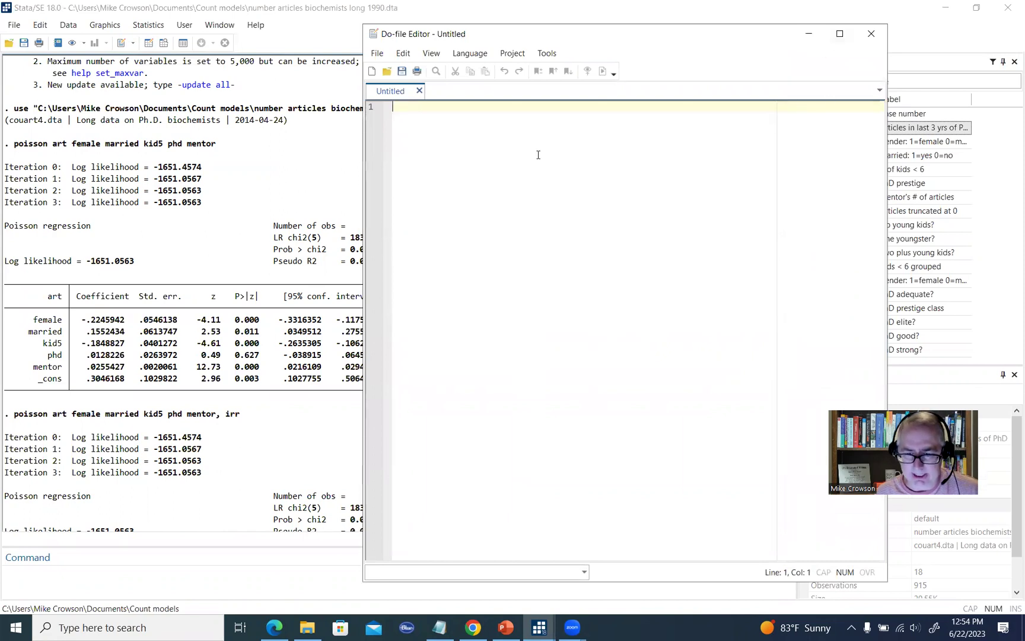
{"action": "key", "text": "Return"}
{"action": "type", "text": "poisson "}
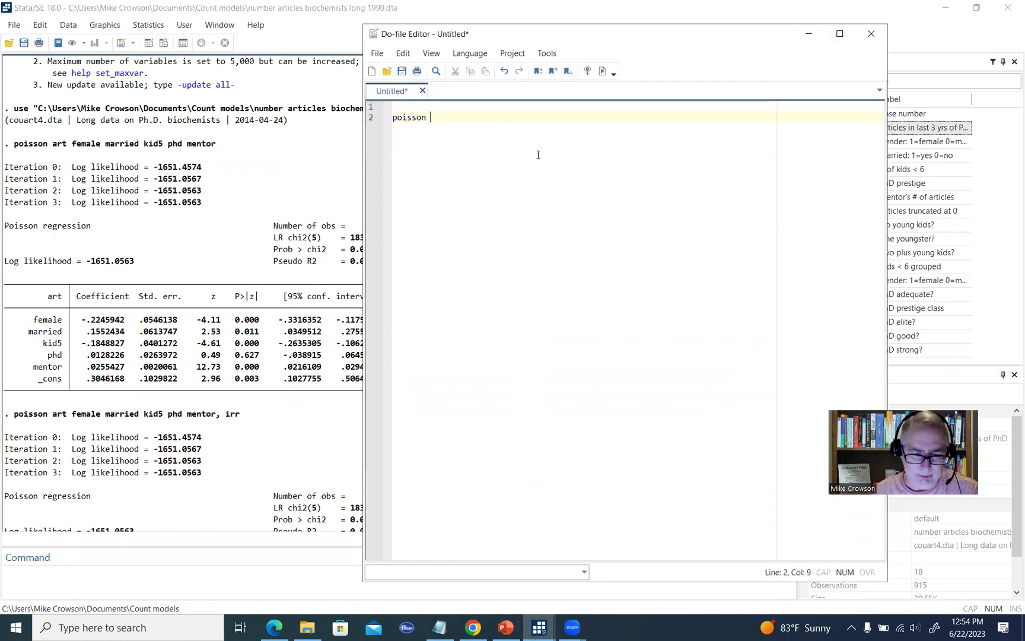
{"action": "type", "text": "art "}
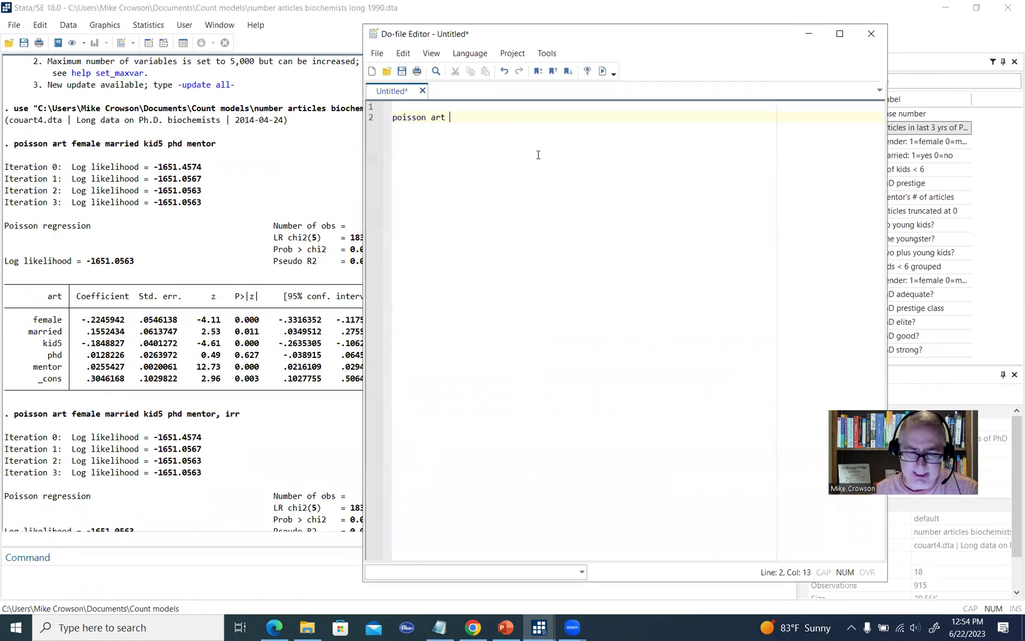
{"action": "type", "text": "female married kid5"}
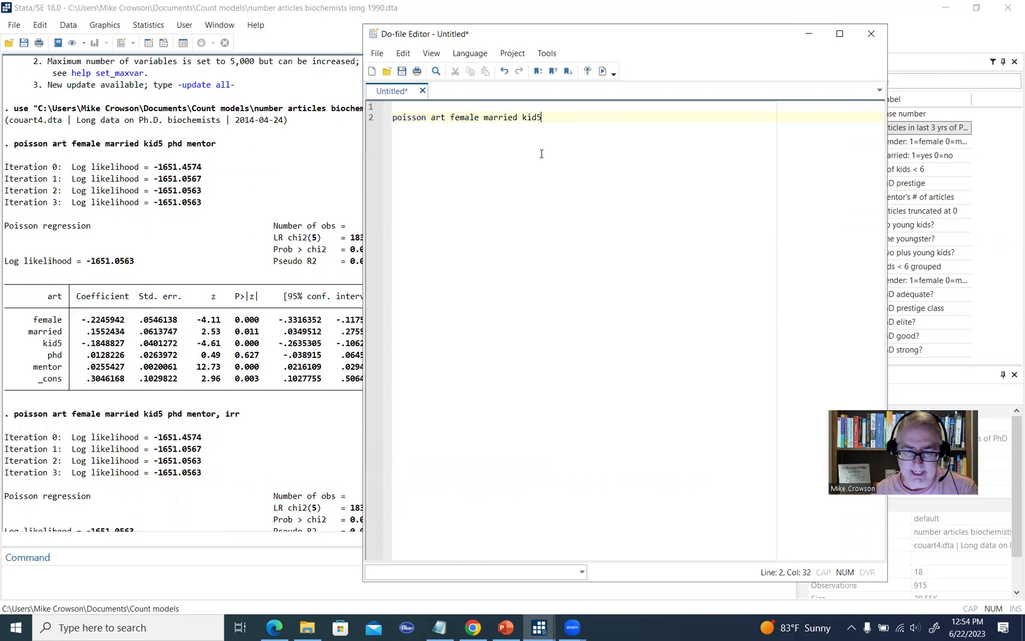
{"action": "type", "text": " phd"}
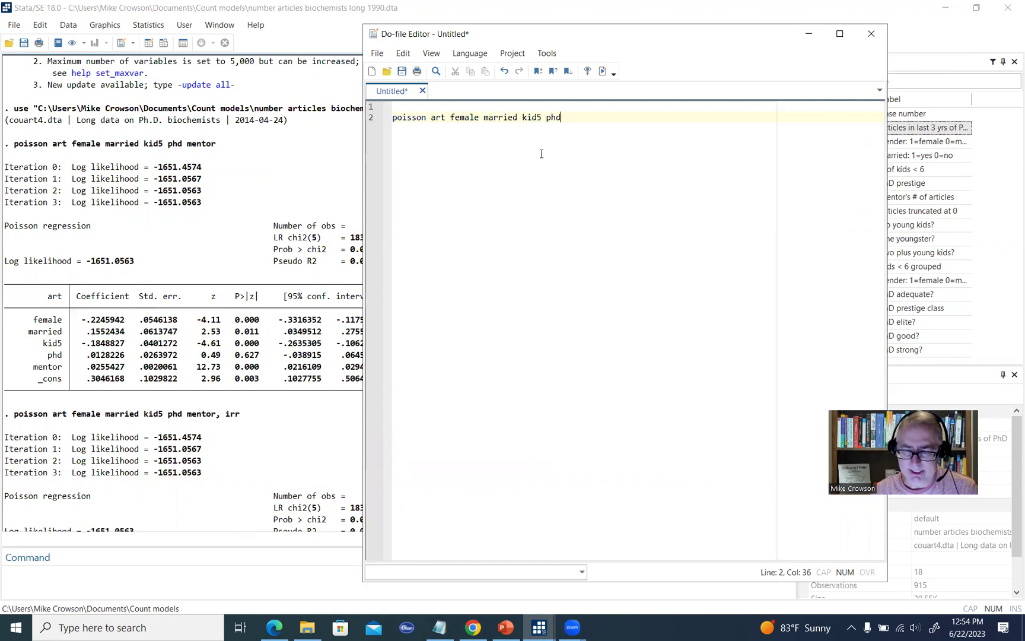
{"action": "type", "text": " mentor"}
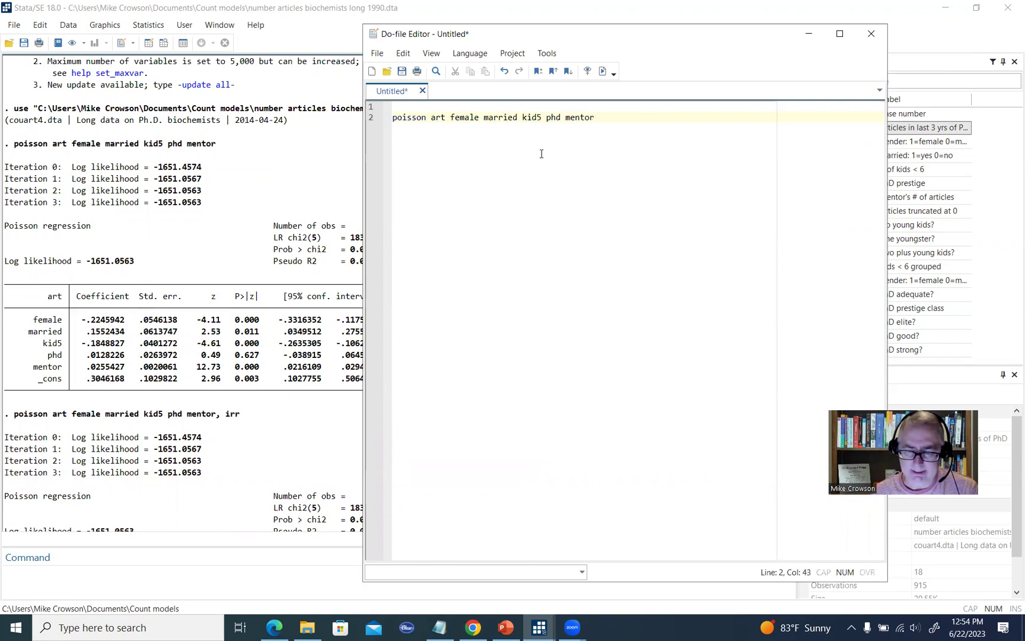
Highlight the predictors and the outcome art in the do-file command, then select the whole command and run it.
{"action": "left_click_drag", "start_coordinate": [596, 118], "coordinate": [449, 118]}
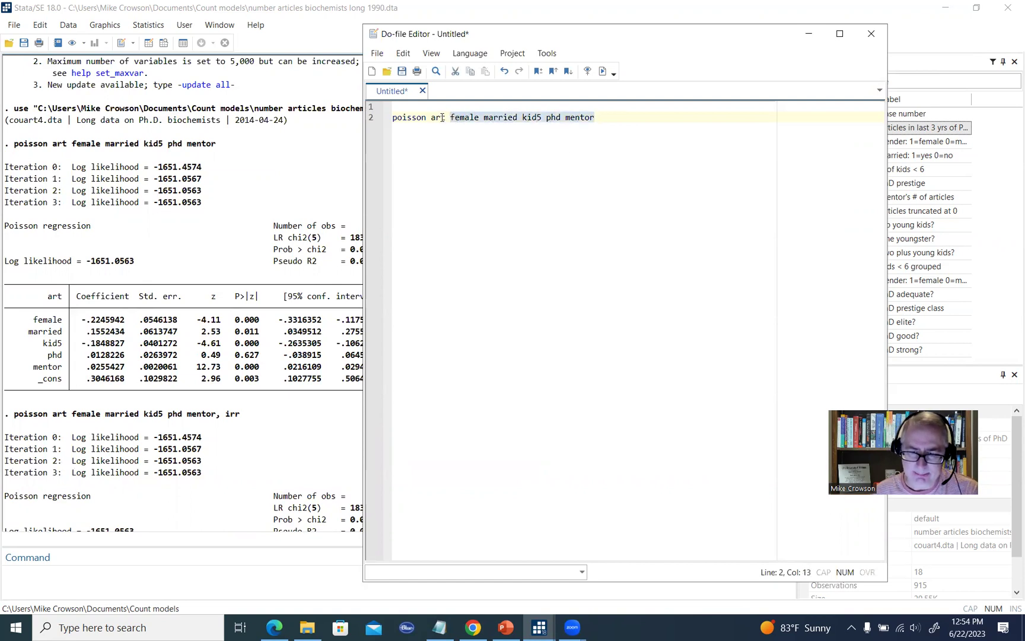
{"action": "left_click", "coordinate": [441, 118]}
{"action": "double_click", "coordinate": [435, 117]}
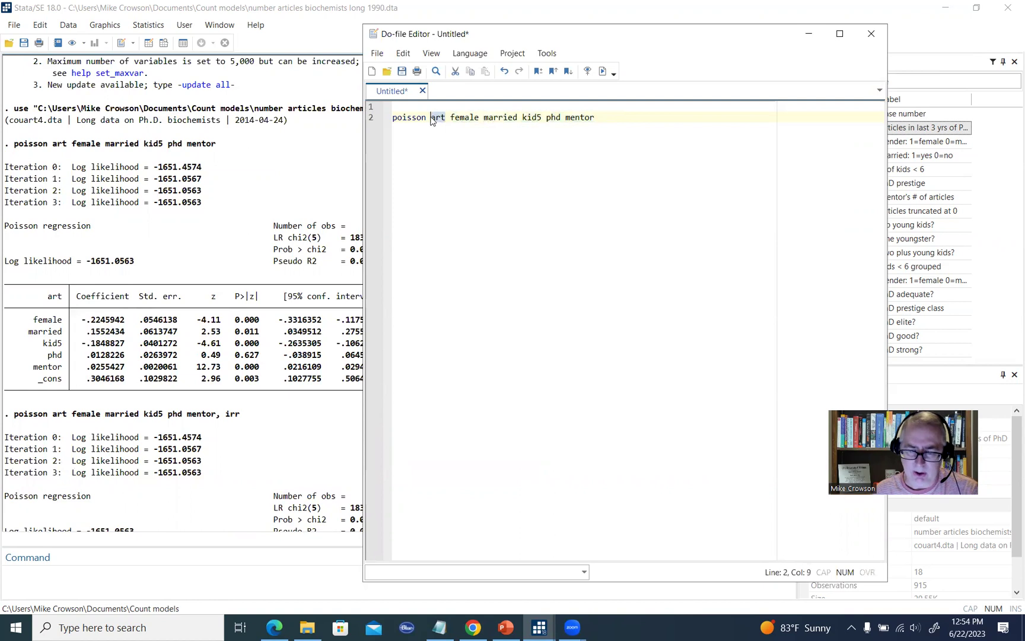
{"action": "left_click", "coordinate": [615, 123]}
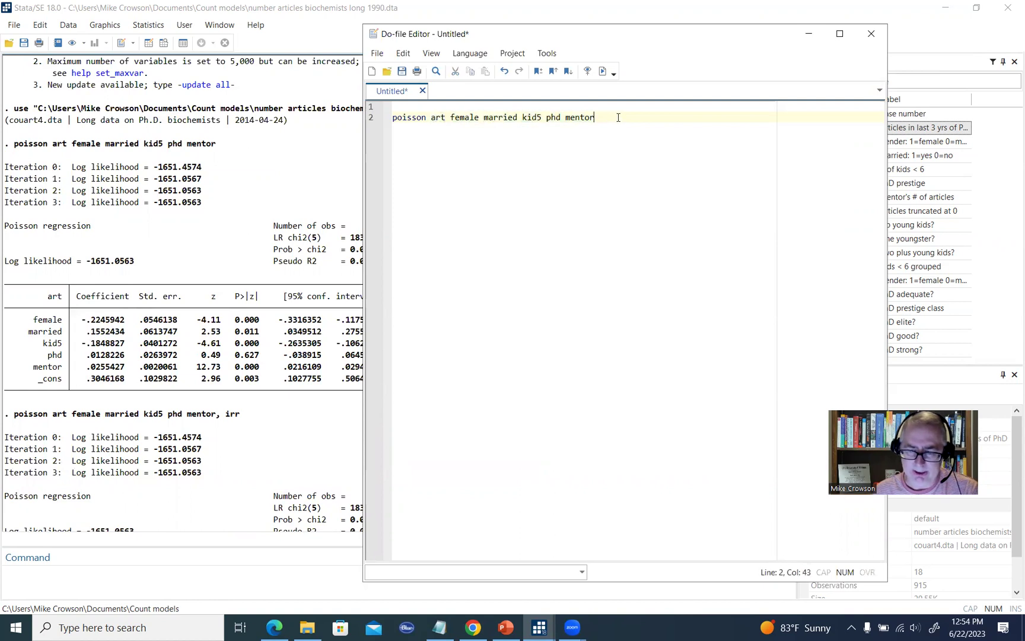
{"action": "left_click", "coordinate": [397, 119], "text": "shift"}
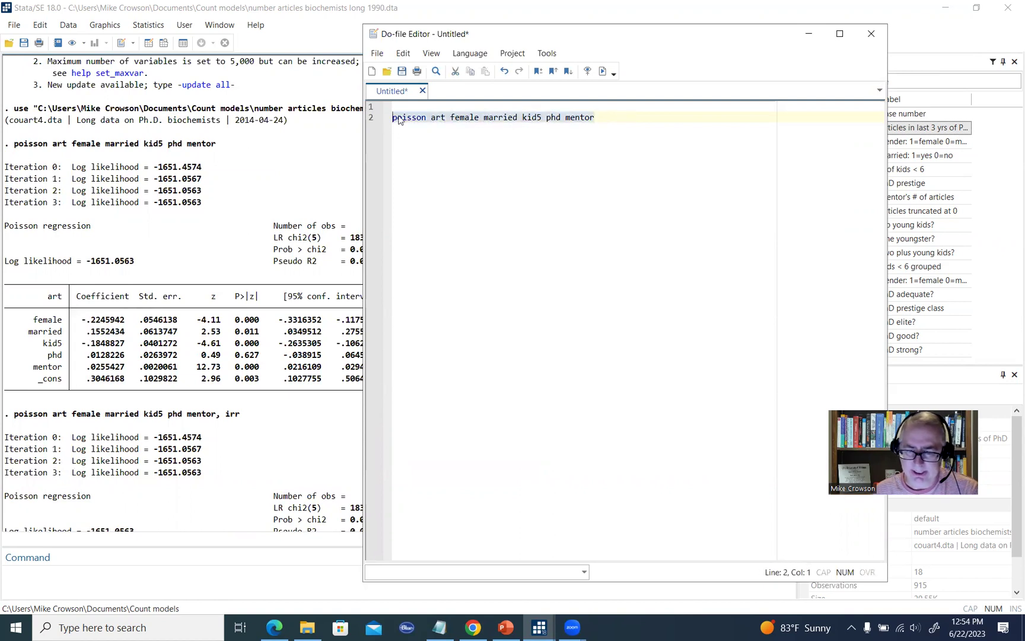
{"action": "left_click", "coordinate": [603, 71]}
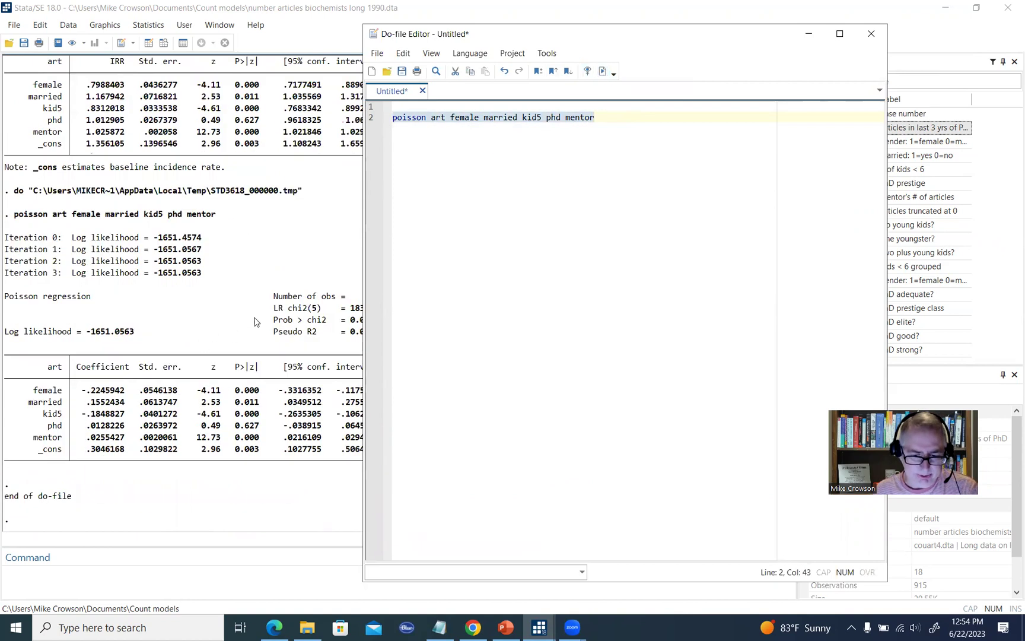
Duplicate the poisson command on line 4 of the do-file, add the option ", irr", and run that line.
{"action": "key", "text": "ctrl+c"}
{"action": "left_click", "coordinate": [624, 118]}
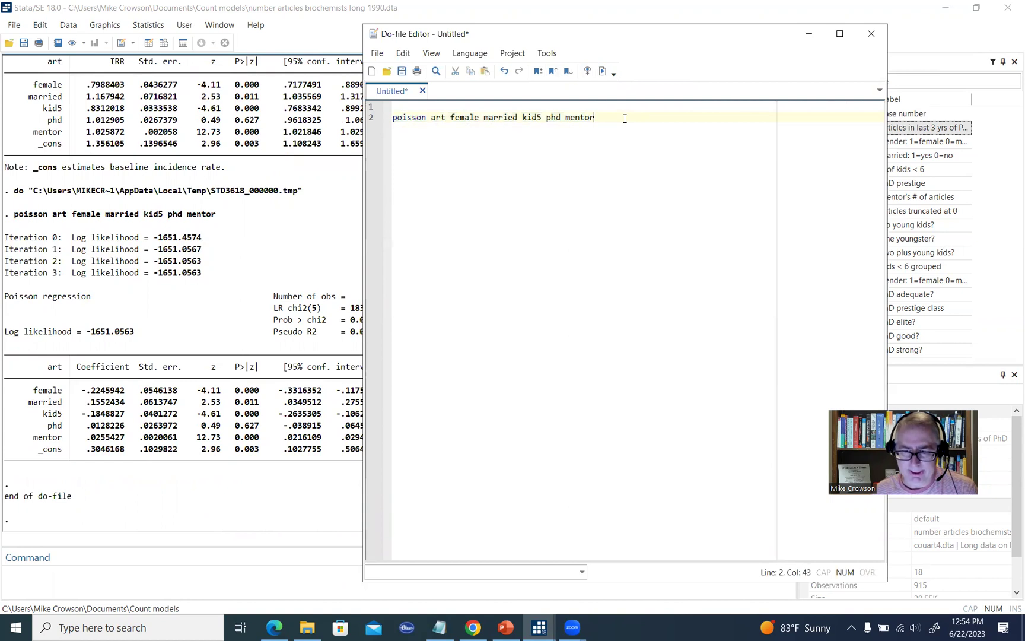
{"action": "key", "text": "Return"}
{"action": "key", "text": "Return"}
{"action": "key", "text": "ctrl+v"}
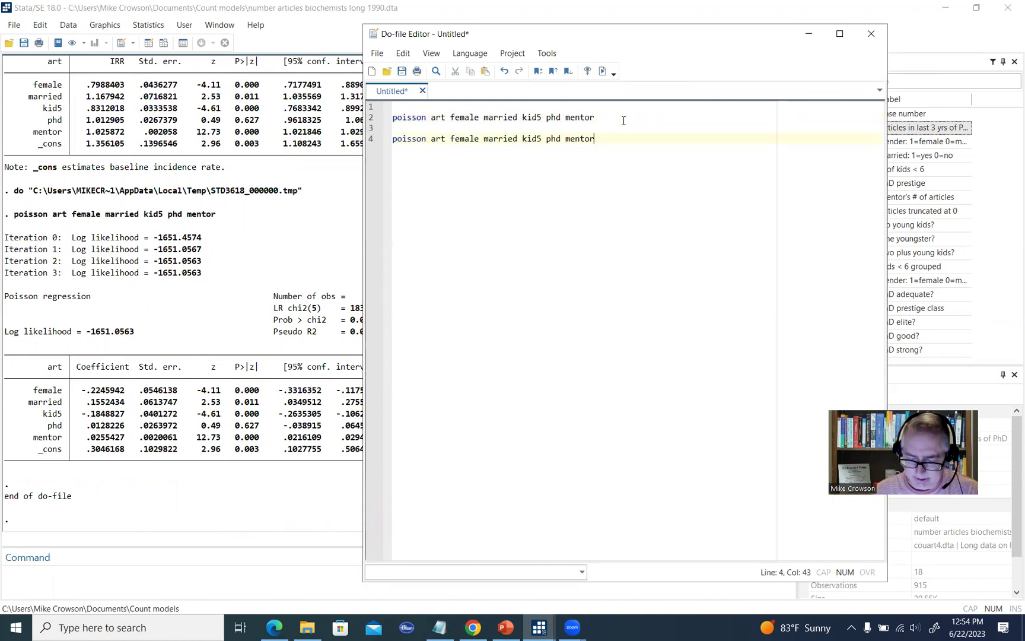
{"action": "type", "text": ","}
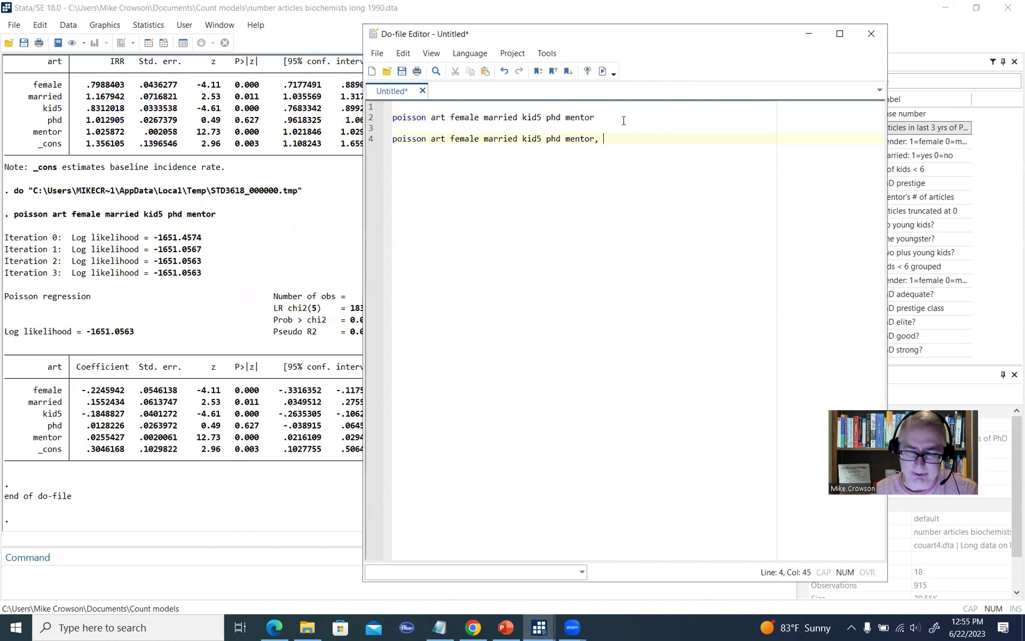
{"action": "type", "text": " irr"}
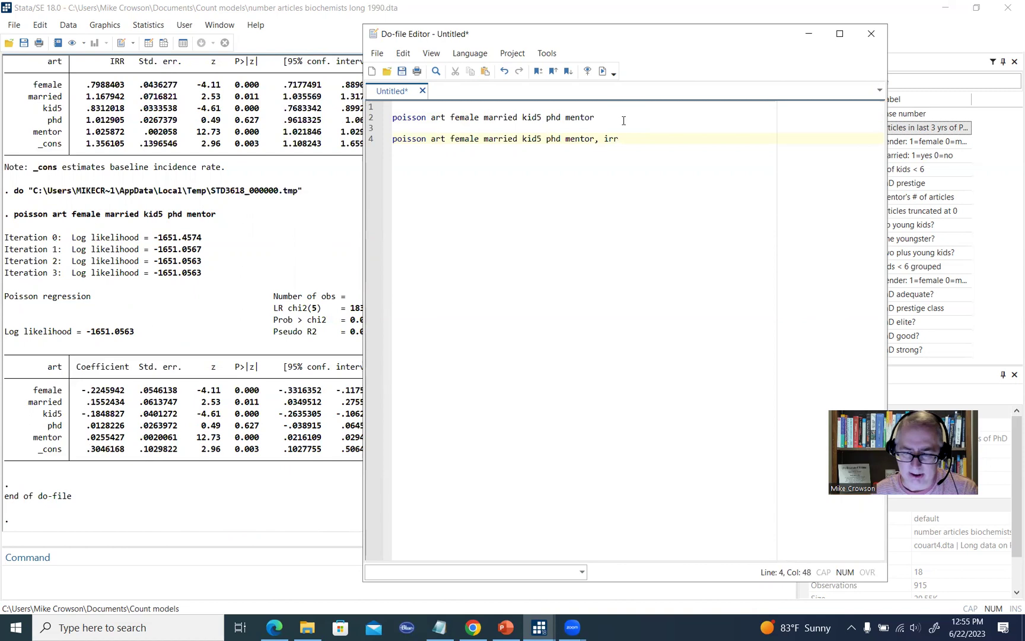
{"action": "left_click", "coordinate": [379, 136]}
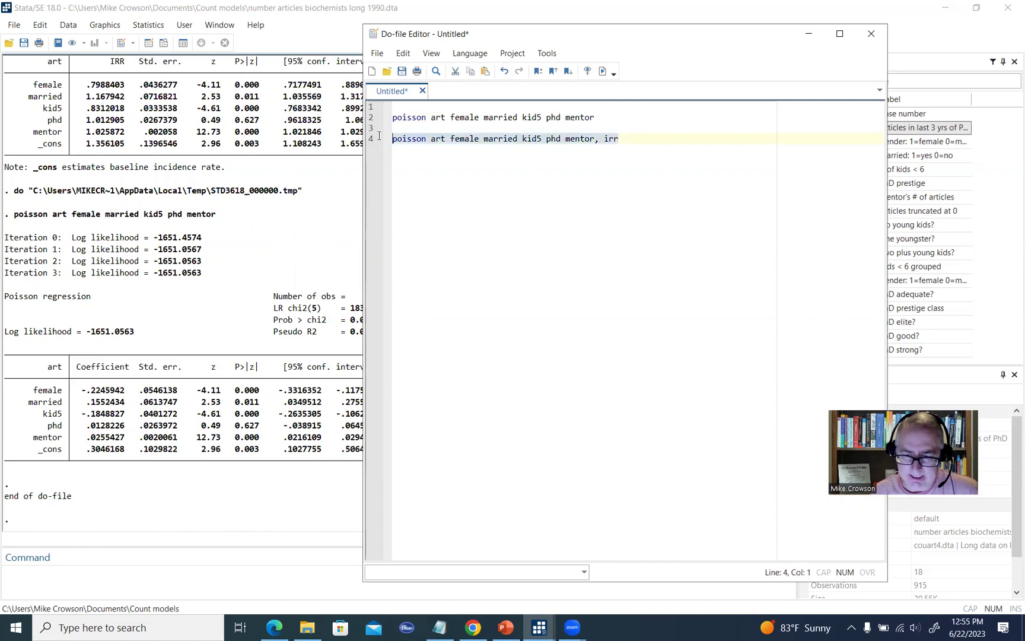
{"action": "left_click", "coordinate": [602, 71]}
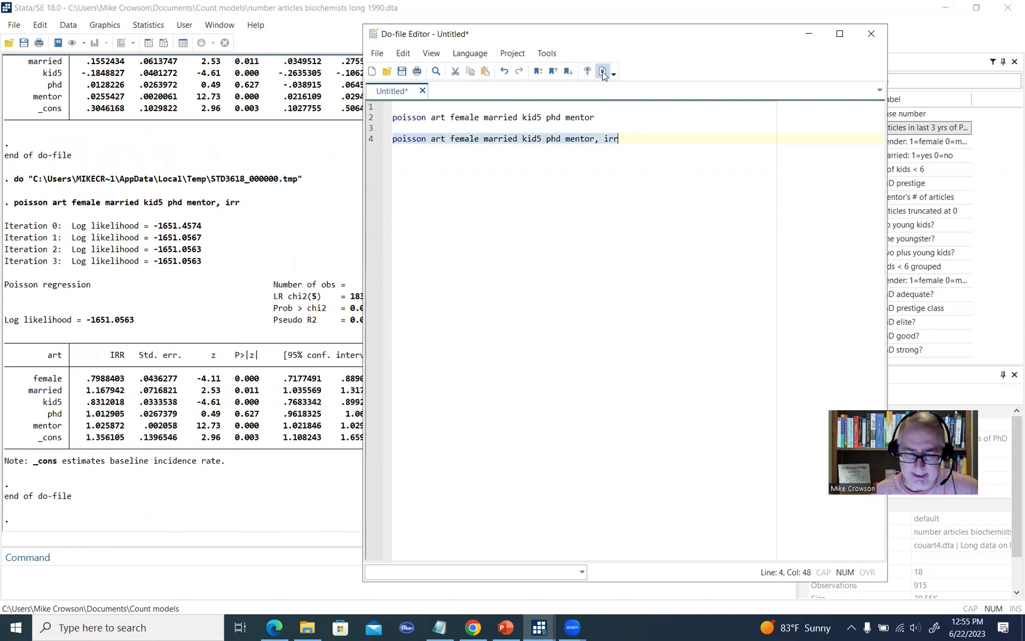